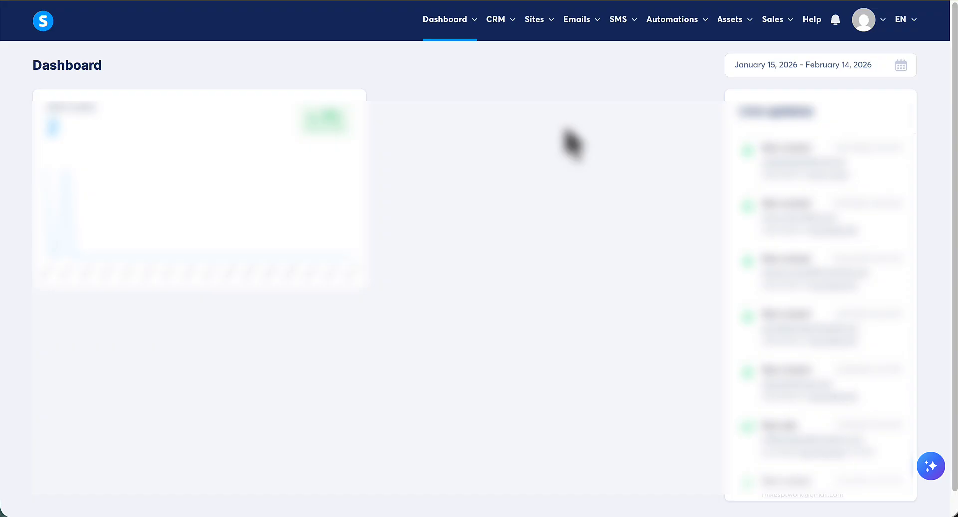
# Open the opt-in page of the Test Opt-in Page funnel in the page editor
pyautogui.moveTo(534, 29)
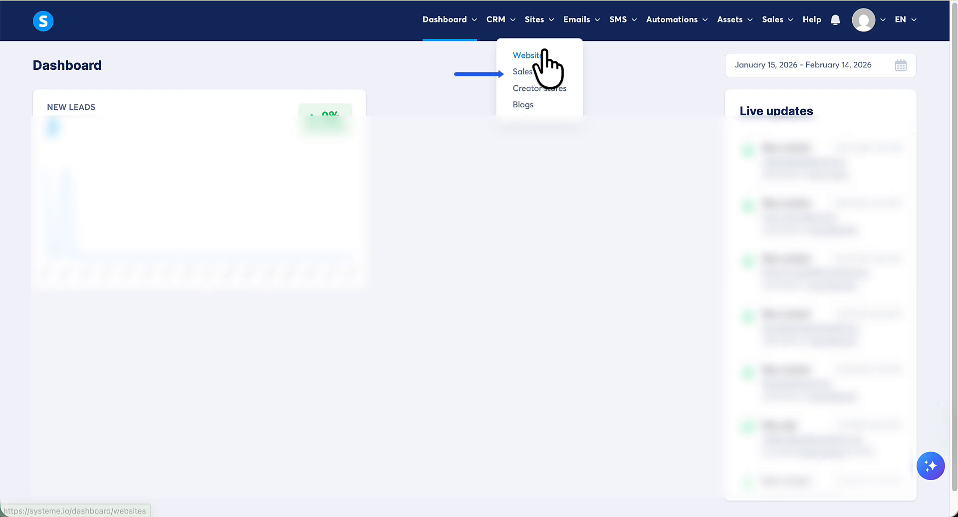
pyautogui.click(530, 73)
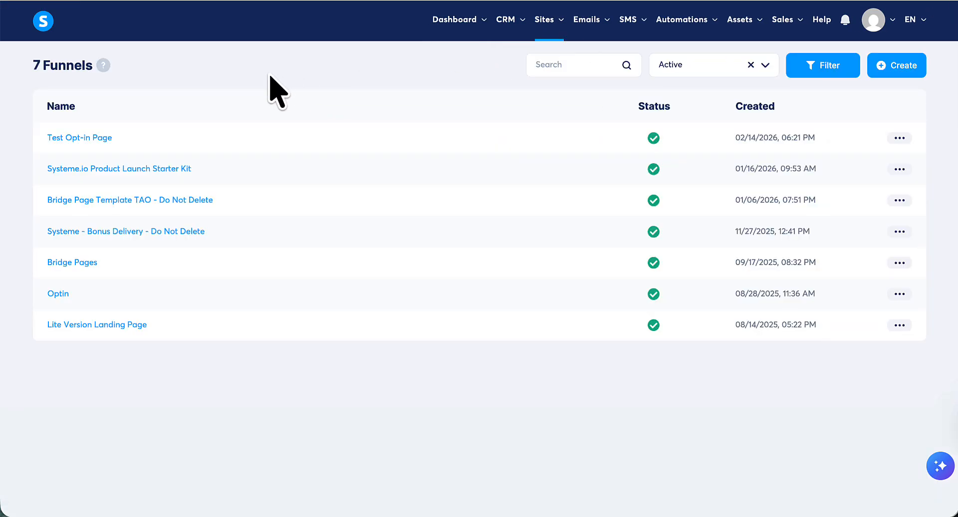
pyautogui.click(83, 141)
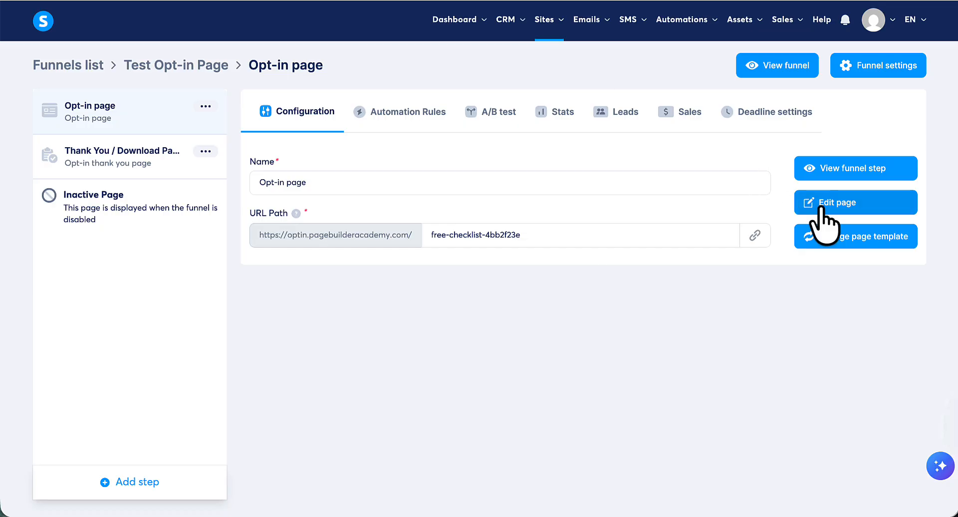
pyautogui.click(881, 218)
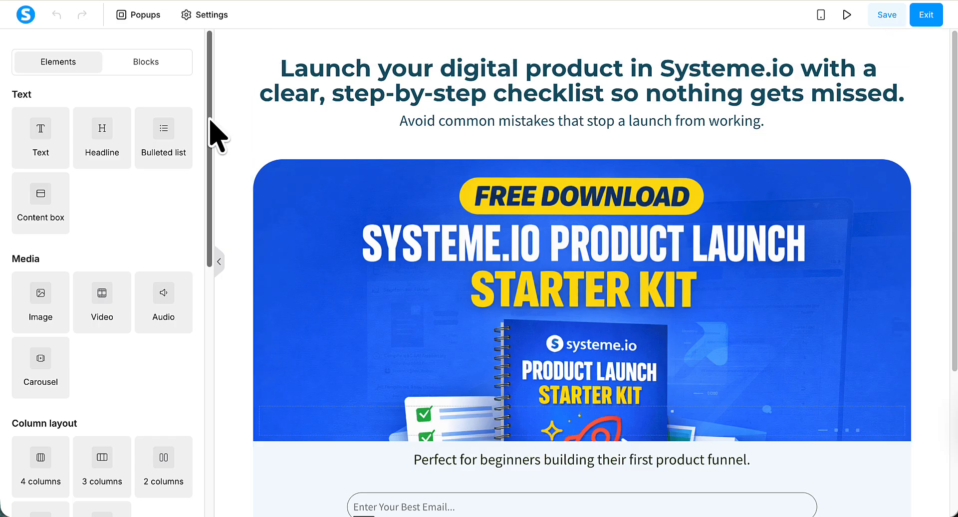
# Add a form input above the email field and set its input type to First name
pyautogui.moveTo(209, 120); pyautogui.dragTo(212, 269)
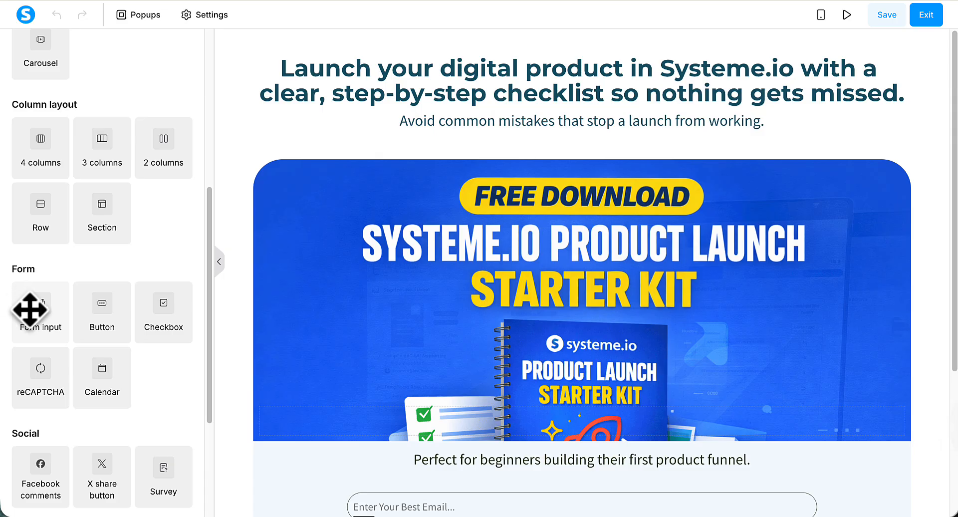
pyautogui.moveTo(30, 309); pyautogui.dragTo(487, 501)
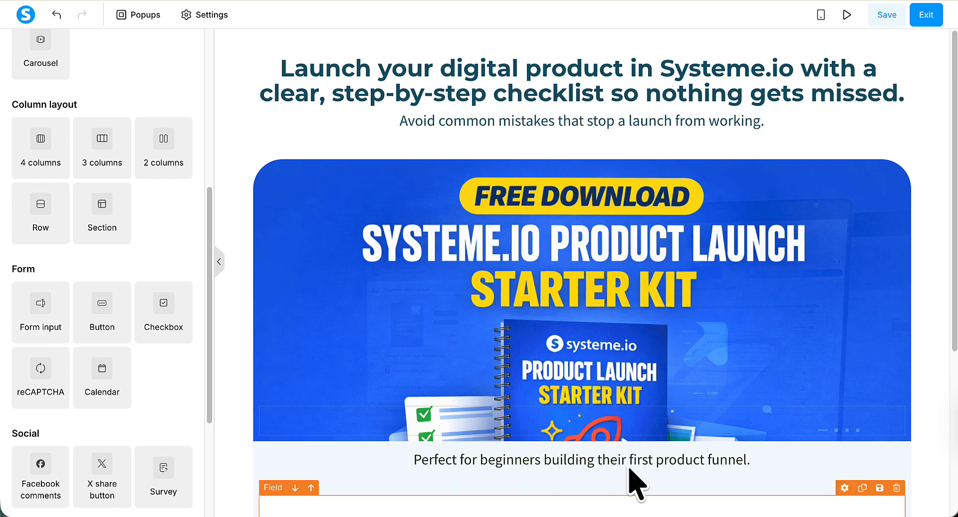
pyautogui.scroll(-3, 928, 329)
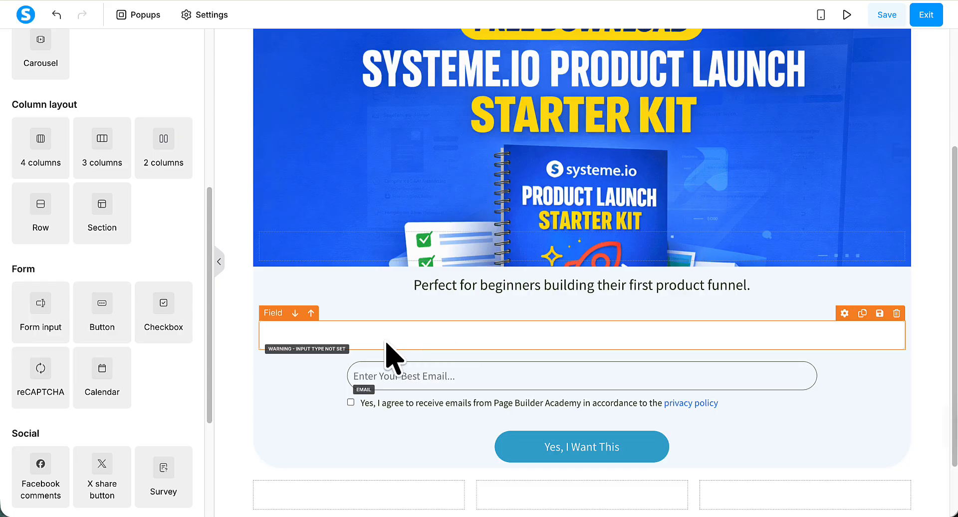
pyautogui.click(405, 338)
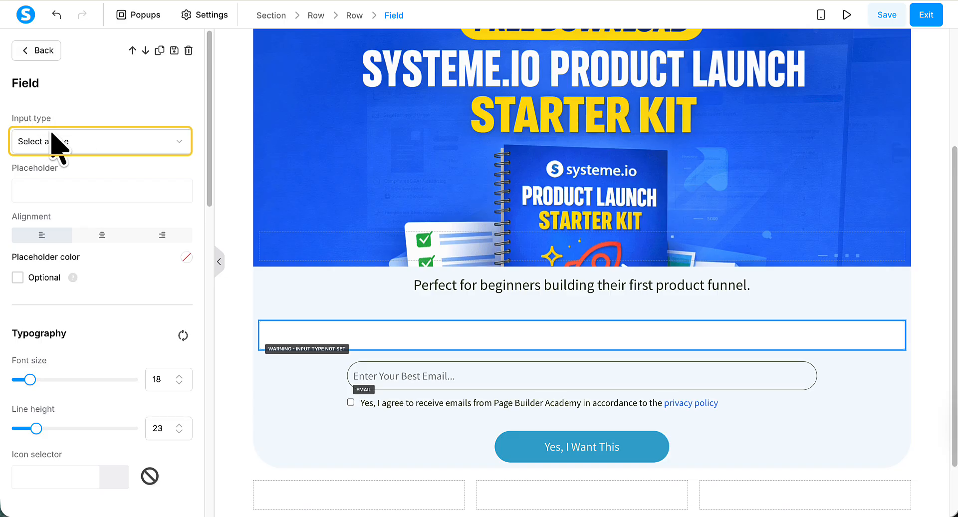
pyautogui.click(176, 149)
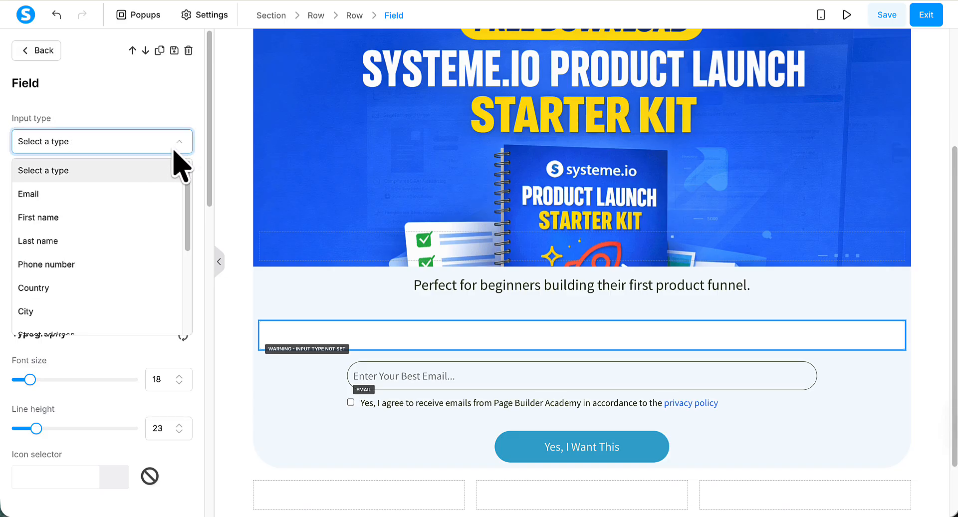
pyautogui.click(91, 217)
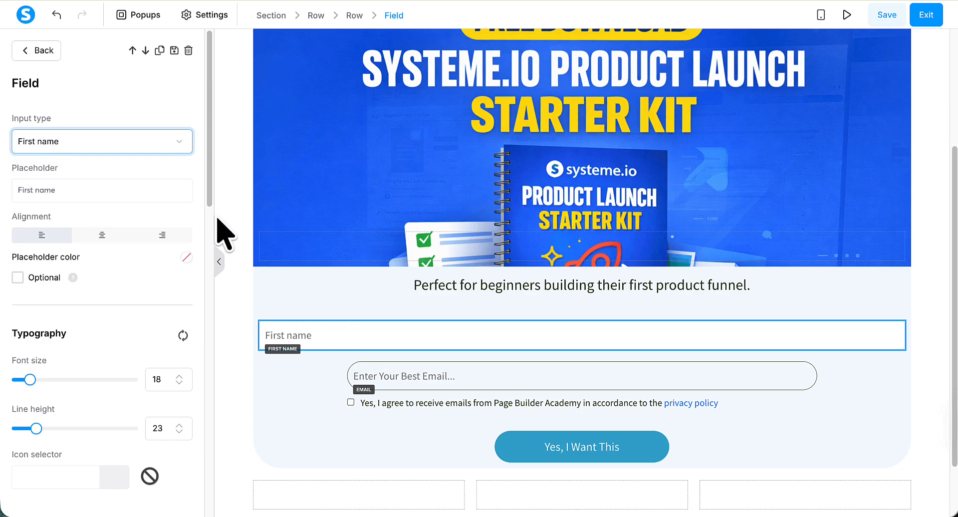
# Delete the full-width First name field above the email field
pyautogui.scroll(-3, 208, 250)
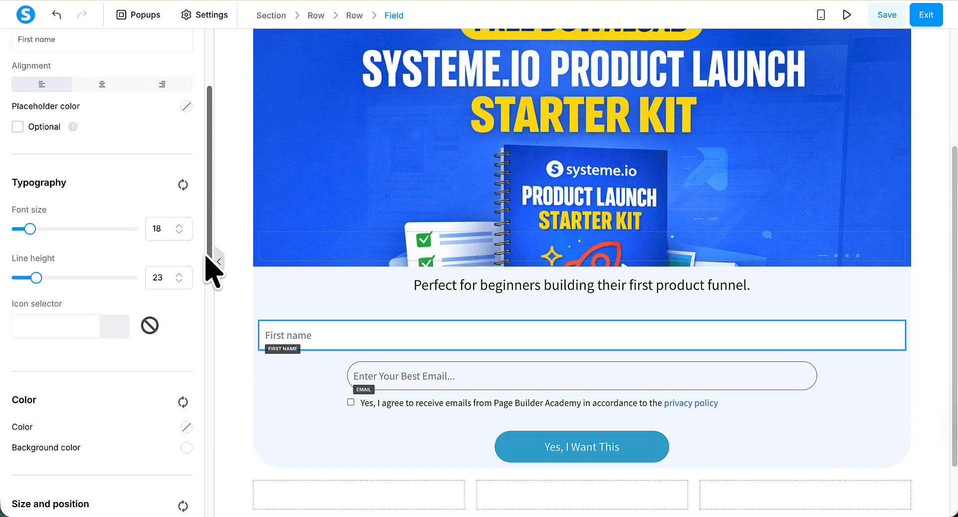
pyautogui.moveTo(206, 256); pyautogui.dragTo(208, 348)
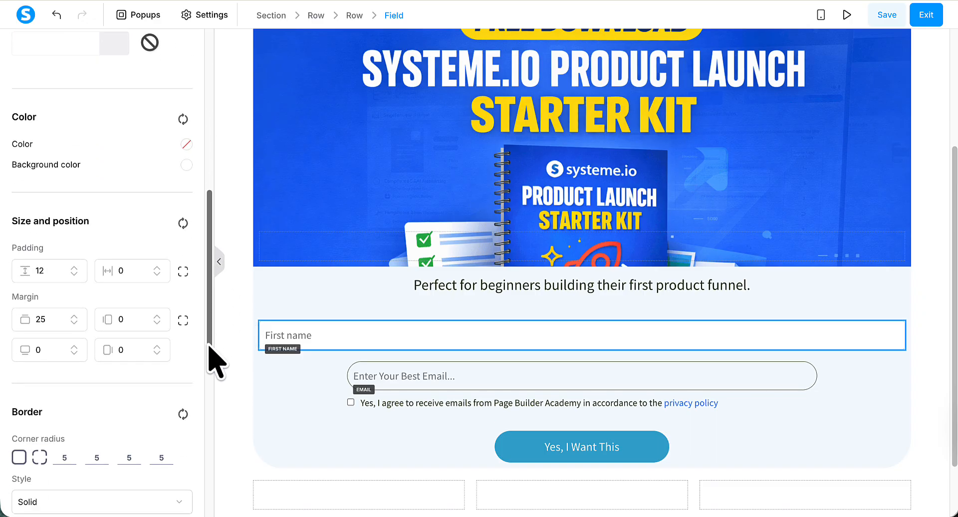
pyautogui.scroll(-3, 213, 391)
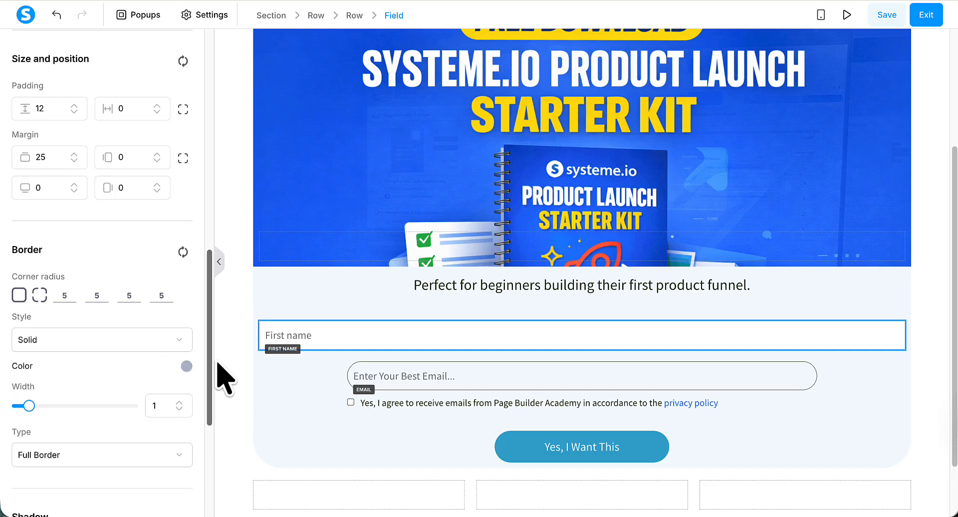
pyautogui.scroll(-2, 218, 379)
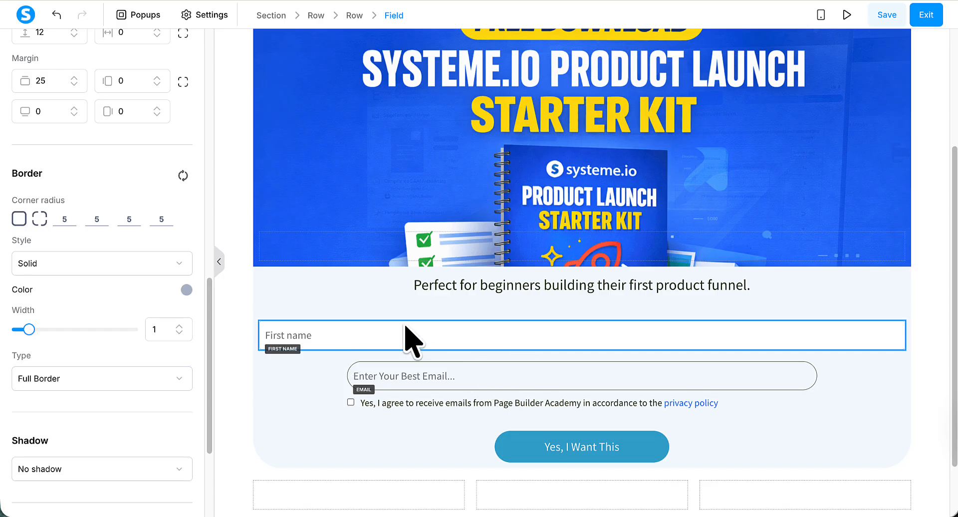
pyautogui.click(834, 383)
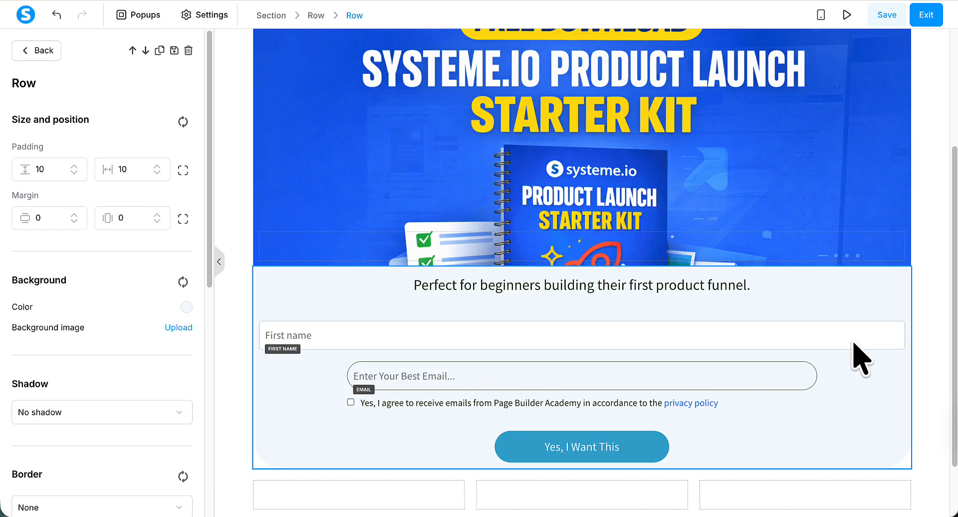
pyautogui.click(941, 350)
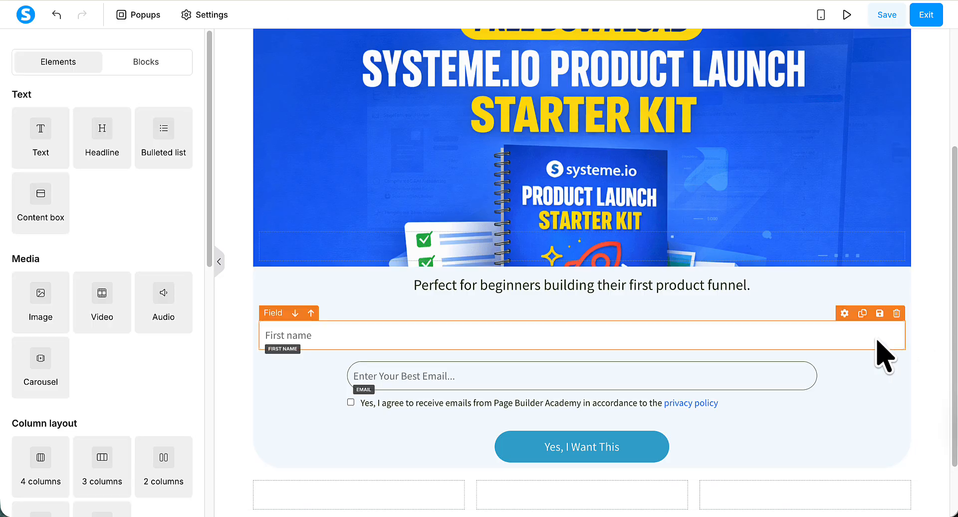
pyautogui.click(896, 313)
pyautogui.click(587, 47)
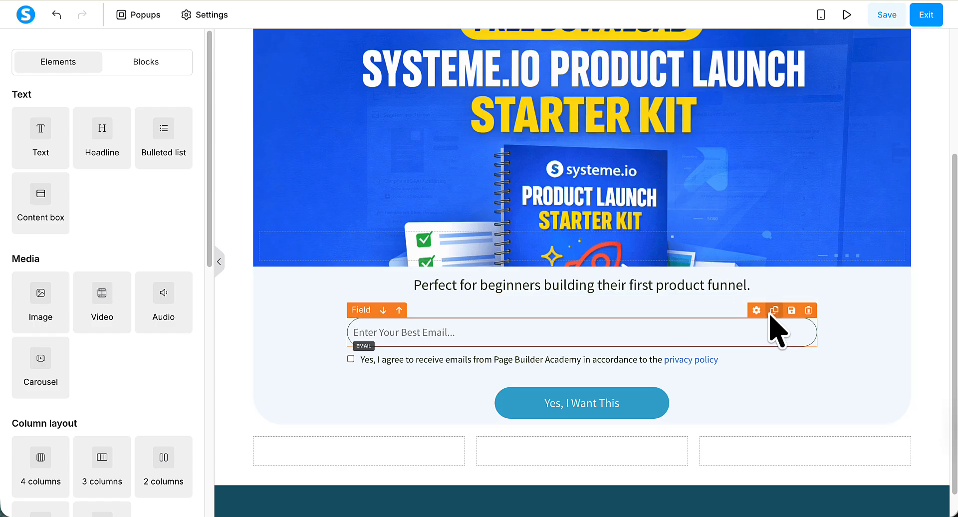
# Duplicate the email field and set the upper copy's input type to First name
pyautogui.click(772, 312)
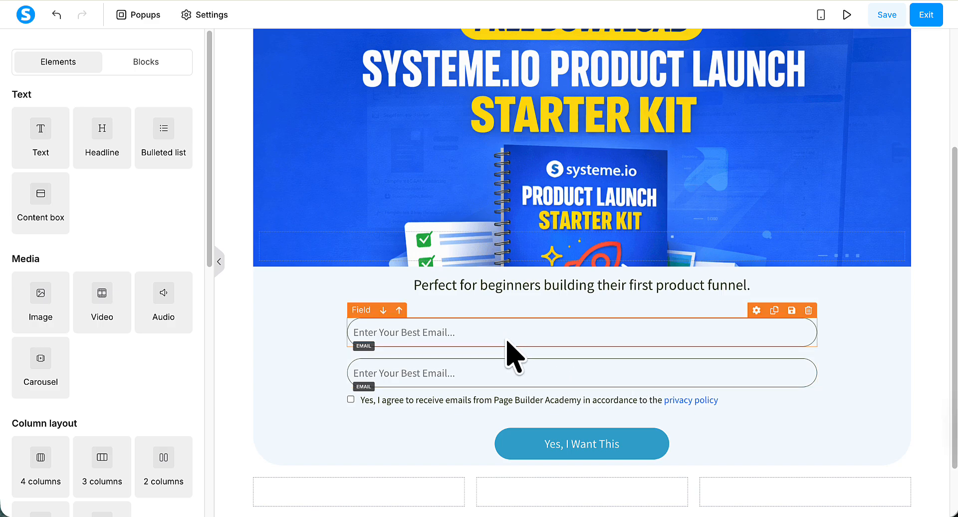
pyautogui.click(563, 358)
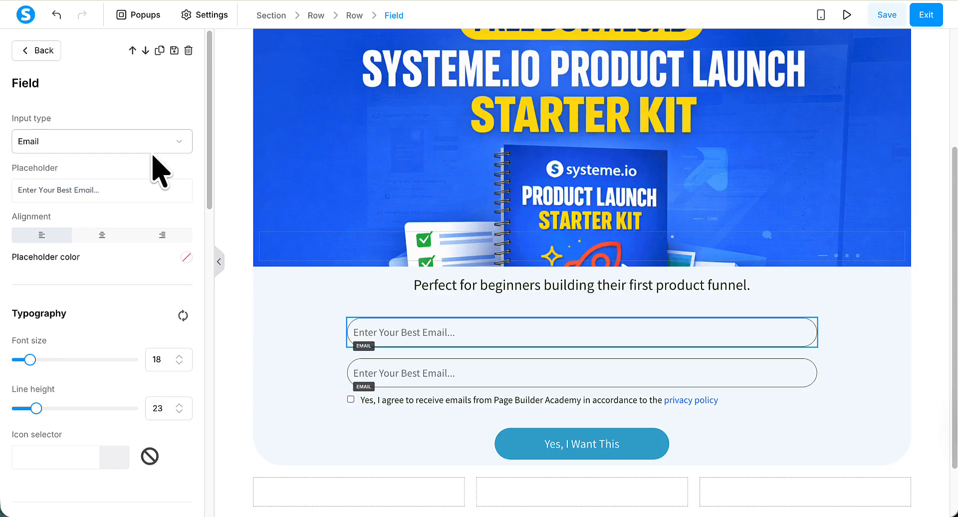
pyautogui.click(178, 142)
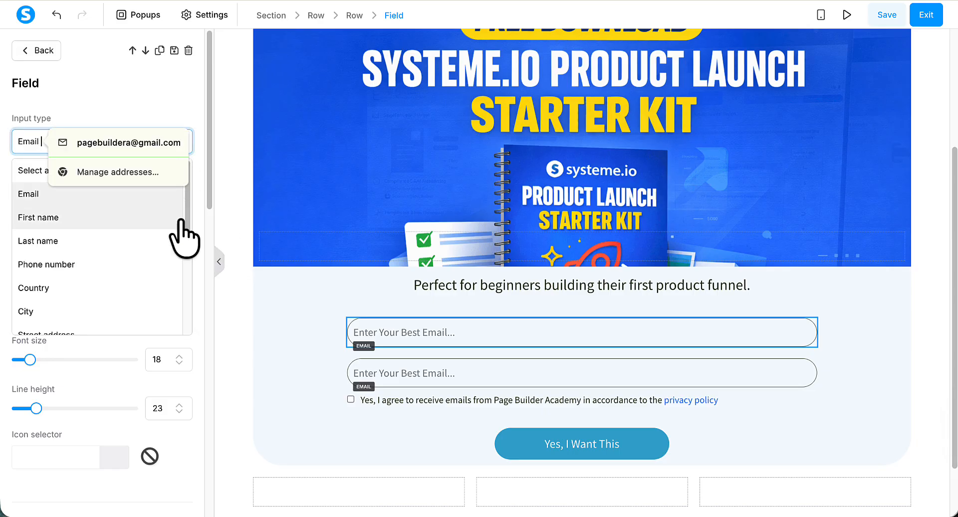
pyautogui.click(71, 217)
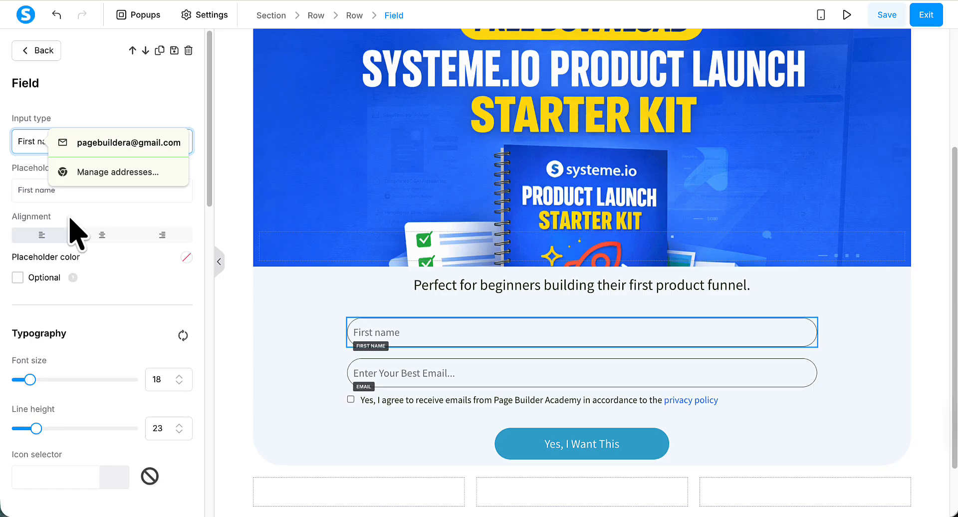
pyautogui.click(225, 241)
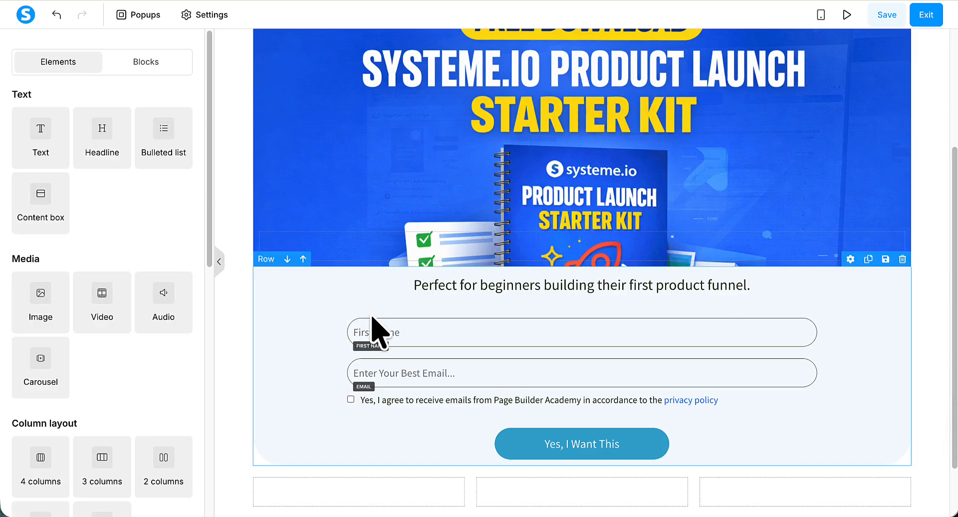
pyautogui.click(406, 335)
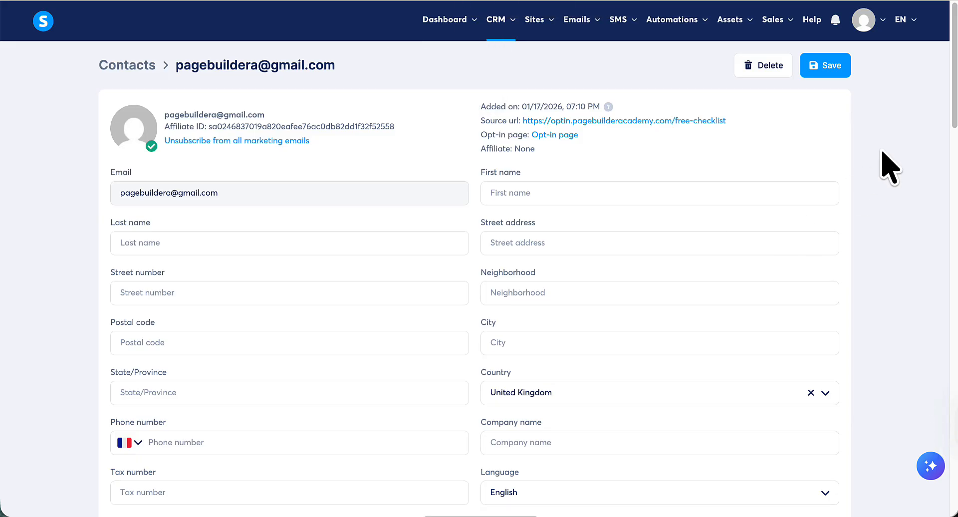
# Create a custom contact field named Niche from the contact's details page
pyautogui.moveTo(953, 90); pyautogui.dragTo(953, 162)
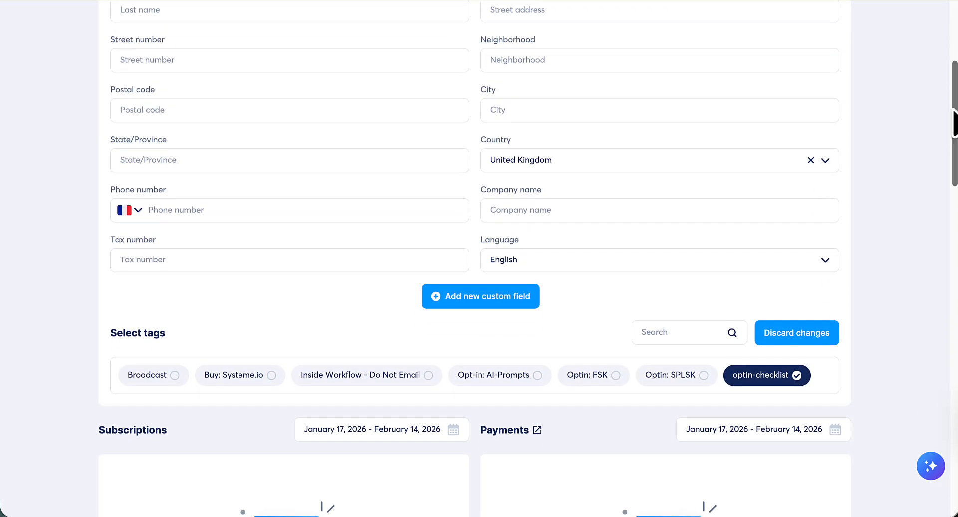
pyautogui.click(504, 303)
pyautogui.click(408, 238)
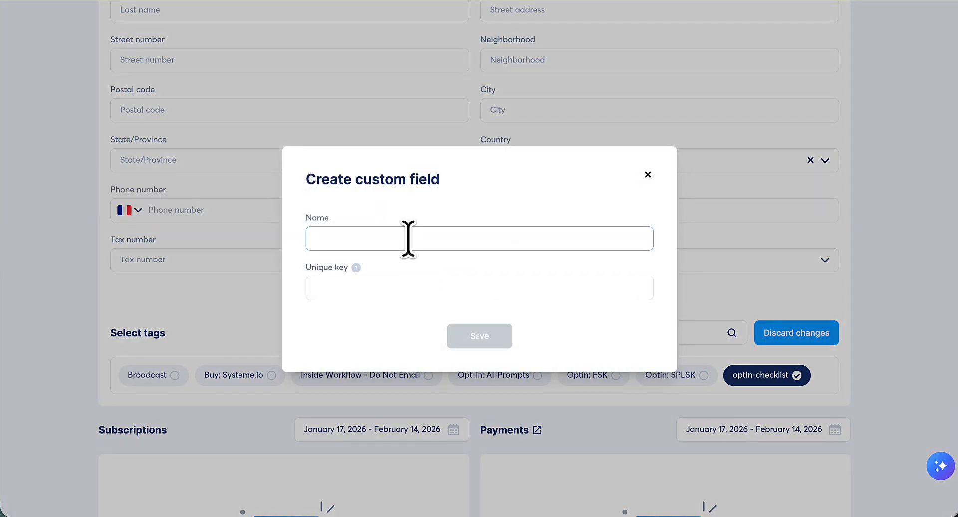
pyautogui.write('Nick')
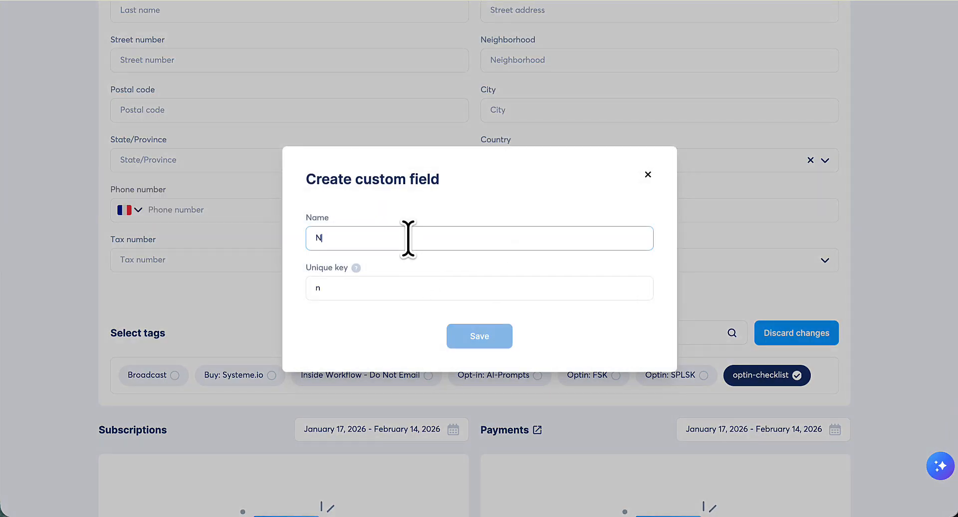
pyautogui.press('BackSpace')
pyautogui.press('BackSpace')
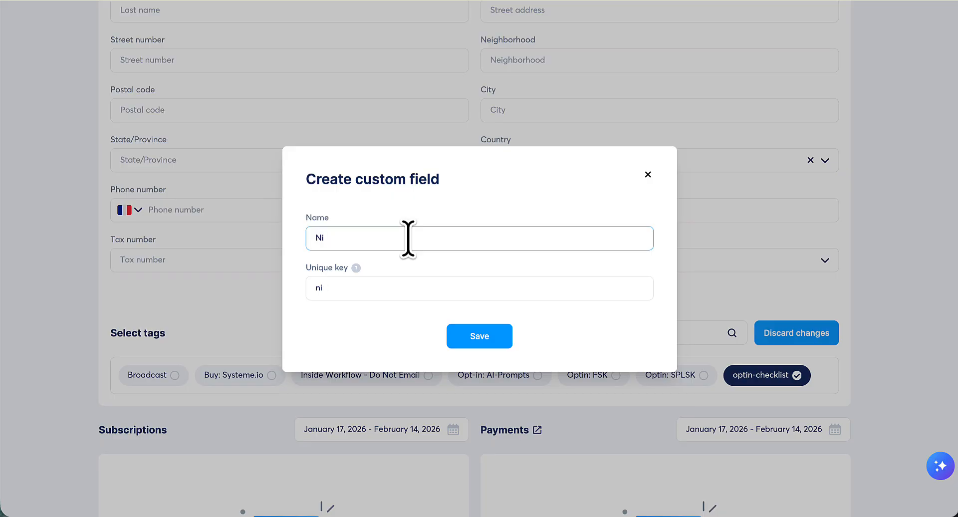
pyautogui.write('che')
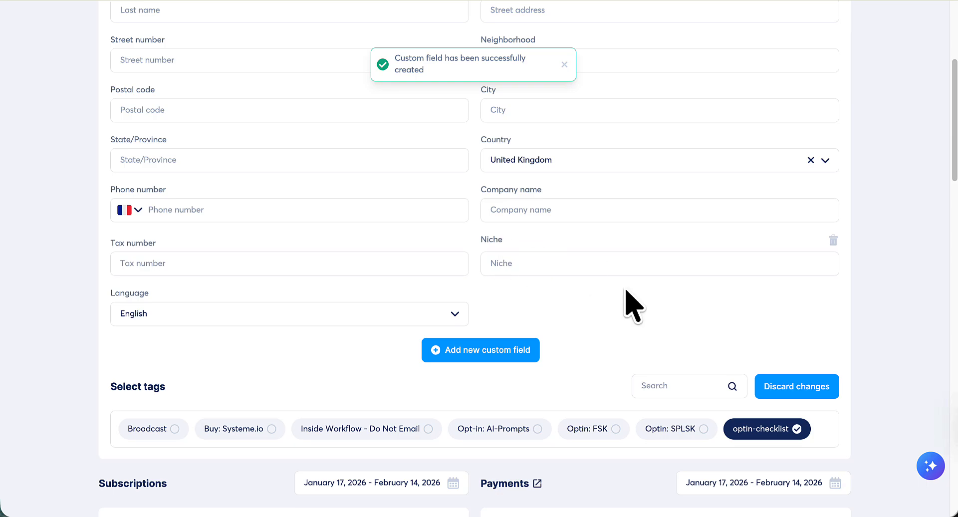
pyautogui.click(564, 65)
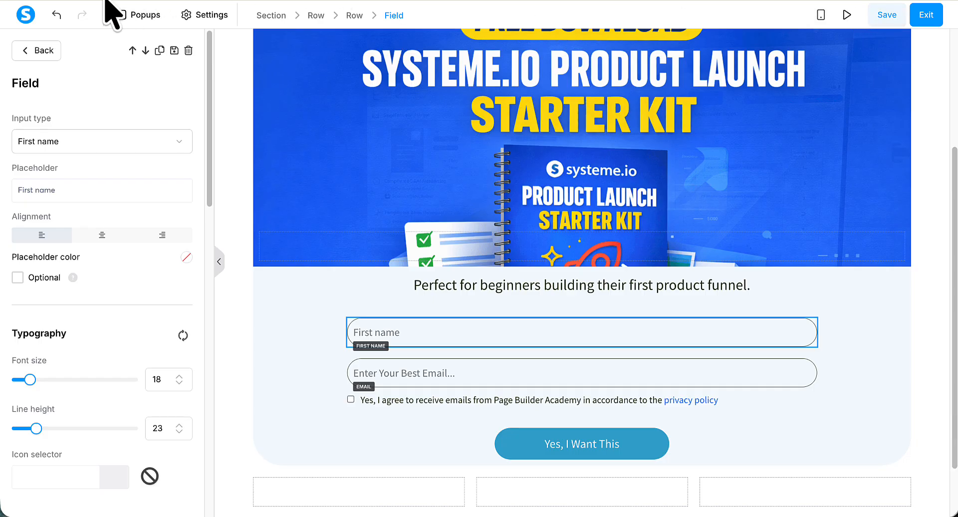
# Reload the opt-in page in the page editor and duplicate the form's First name field
pyautogui.click(67, 0)
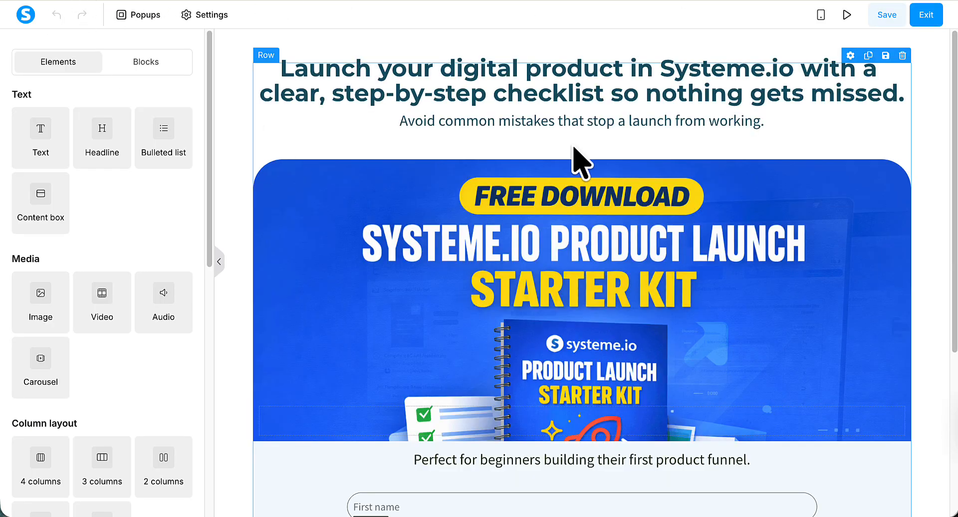
pyautogui.moveTo(953, 63); pyautogui.dragTo(919, 218)
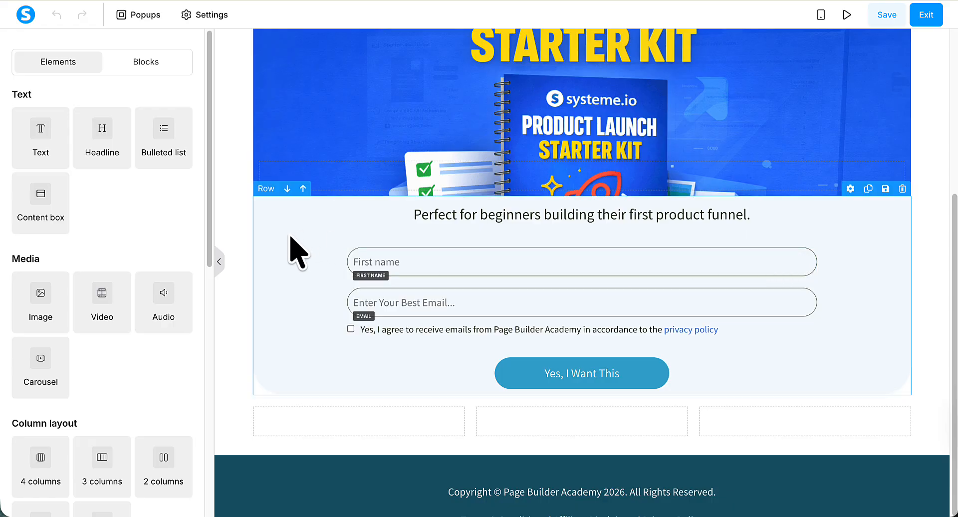
pyautogui.scroll(-1, 210, 254)
pyautogui.moveTo(210, 253); pyautogui.dragTo(222, 389)
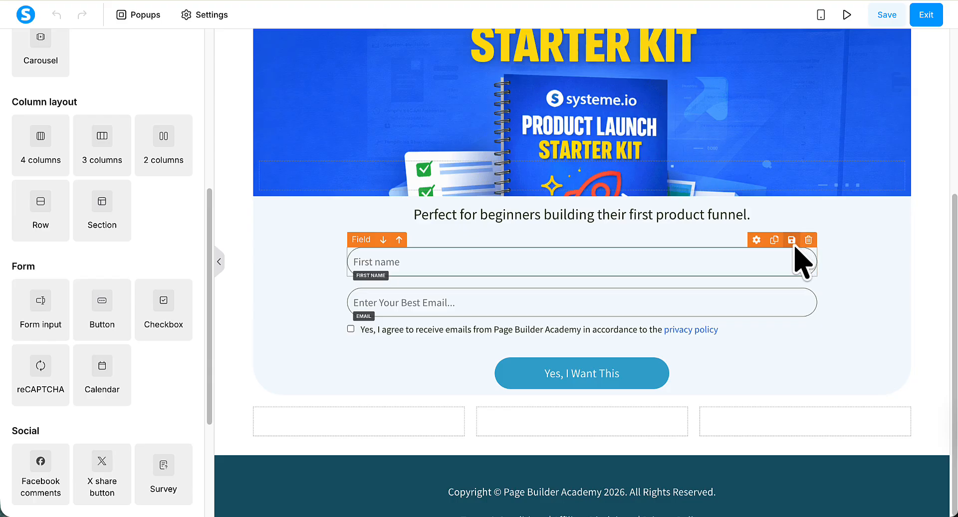
pyautogui.click(774, 240)
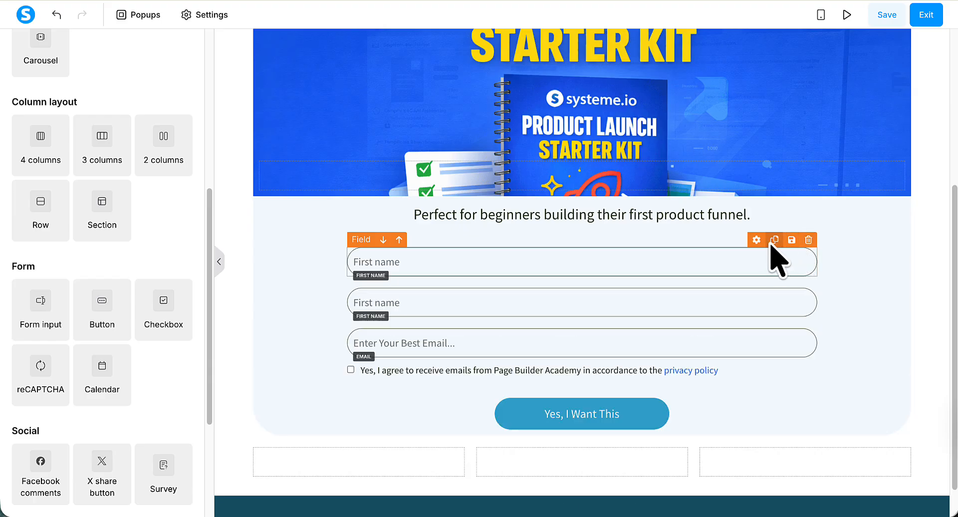
# Change the input type of the second First name field in the opt-in form to Niche
pyautogui.click(758, 313)
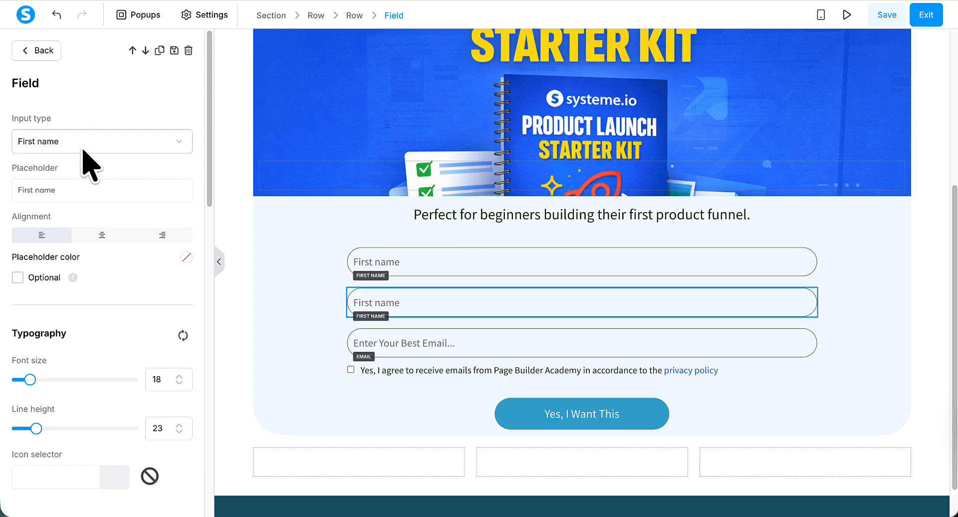
pyautogui.click(187, 150)
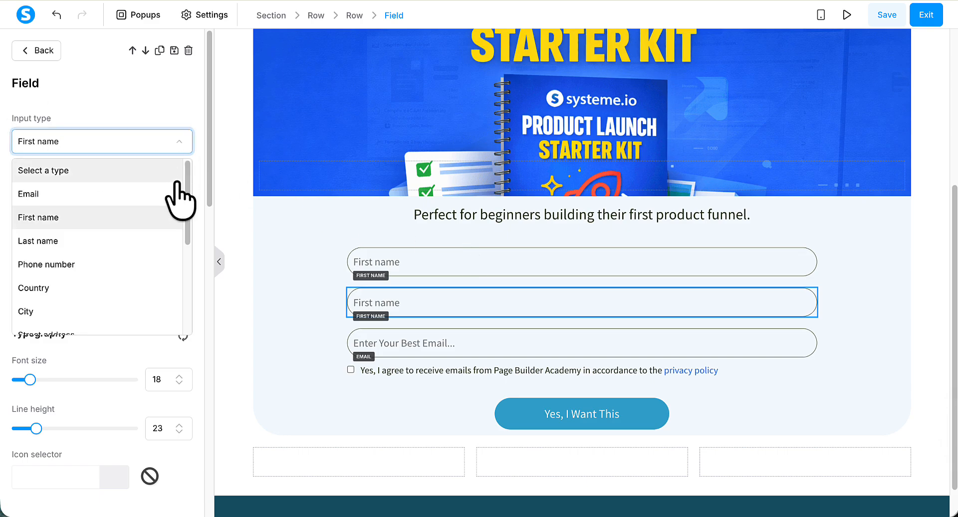
pyautogui.moveTo(188, 192); pyautogui.dragTo(193, 297)
pyautogui.click(30, 322)
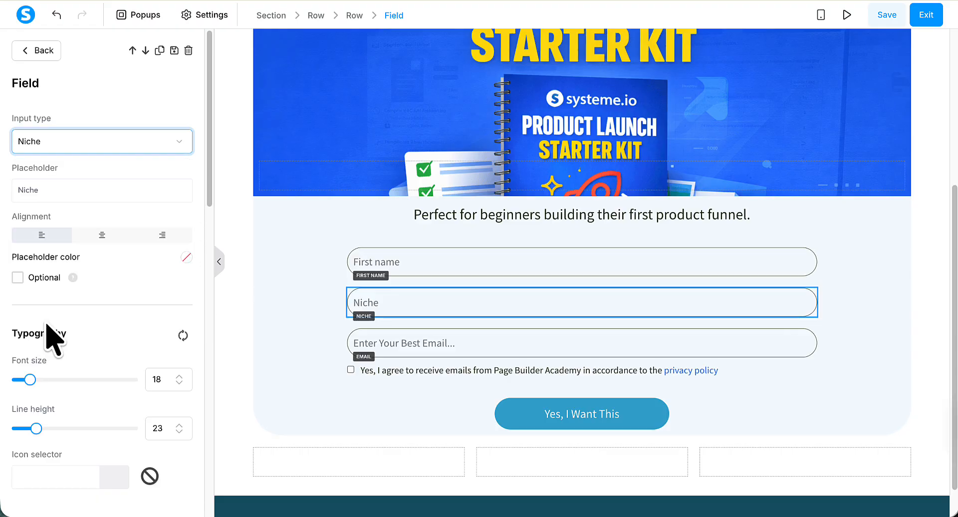
pyautogui.click(304, 310)
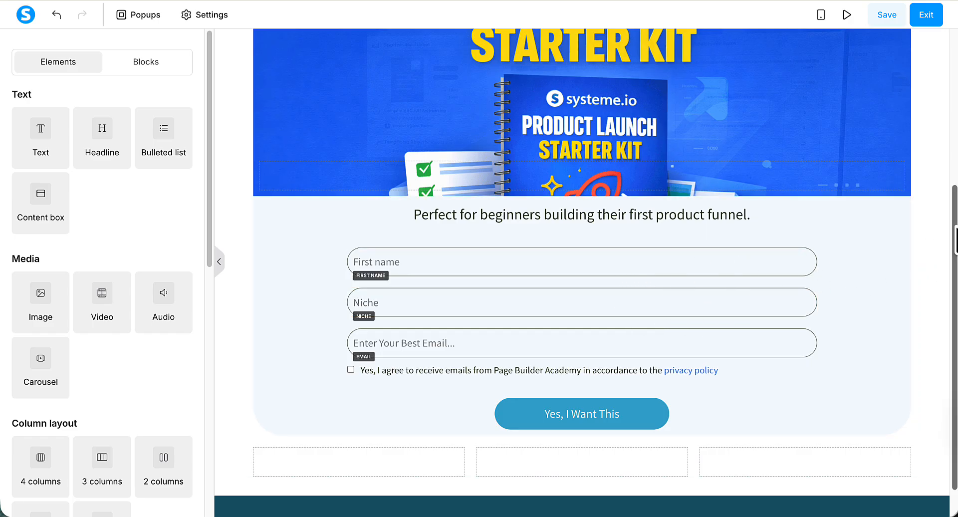
# Insert a 3-column row above the First name field inside the opt-in form
pyautogui.moveTo(955, 241); pyautogui.dragTo(954, 260)
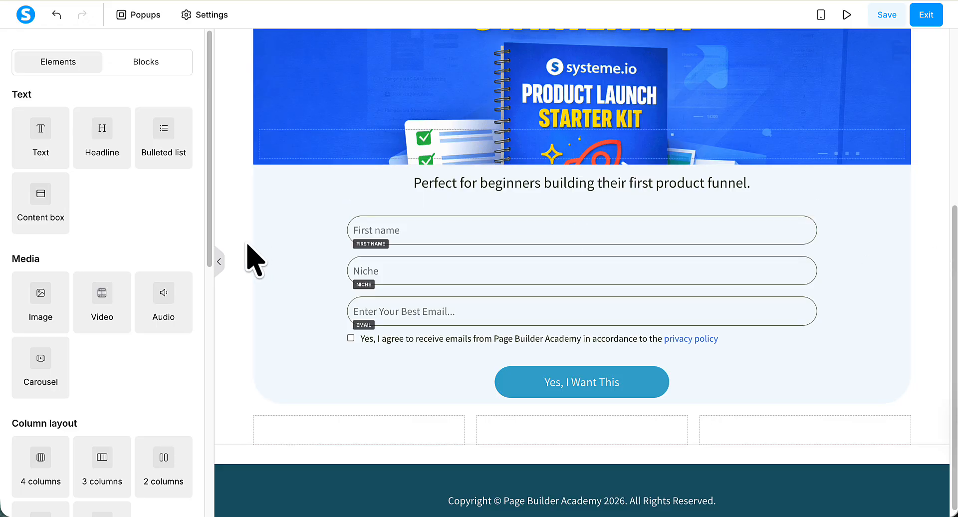
pyautogui.moveTo(209, 252); pyautogui.dragTo(205, 319)
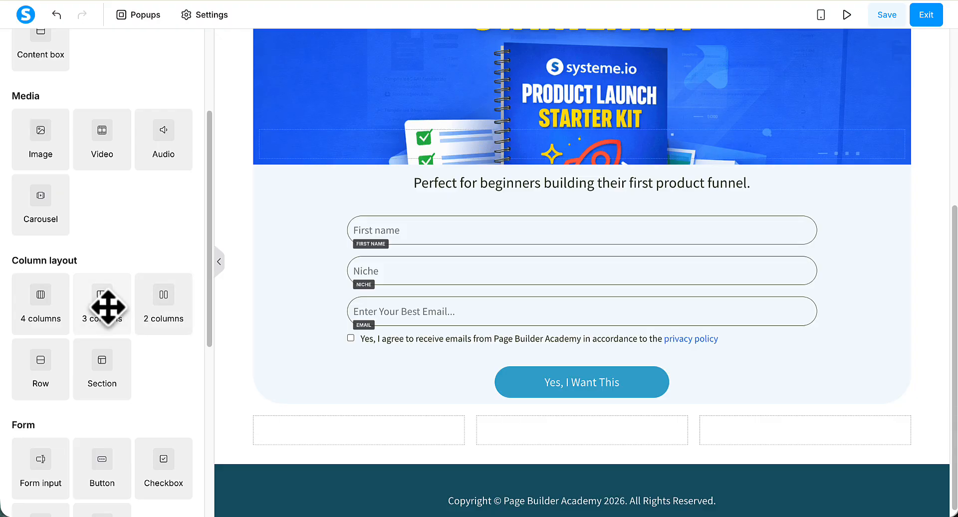
pyautogui.moveTo(108, 307); pyautogui.dragTo(497, 223)
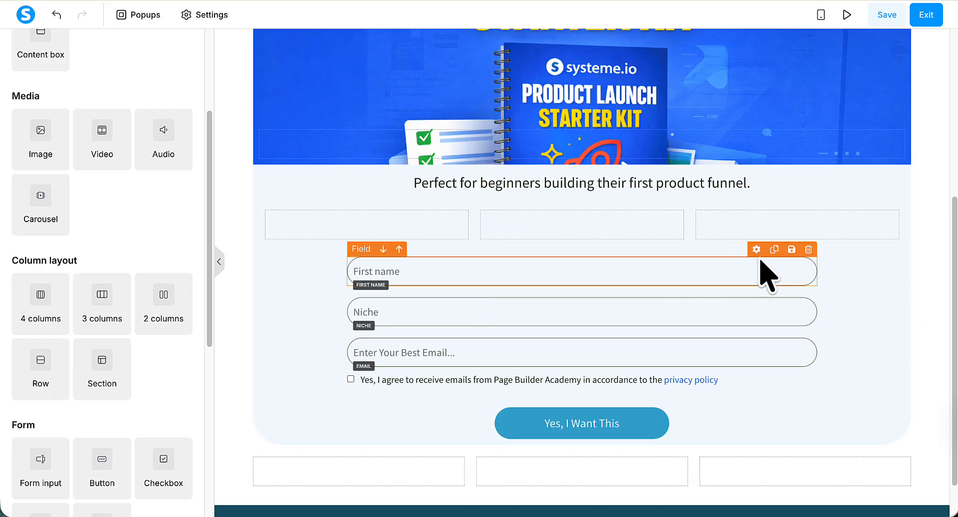
# Move the First name, Niche and email fields into the first, second and third columns of the new row
pyautogui.moveTo(758, 257); pyautogui.dragTo(434, 246)
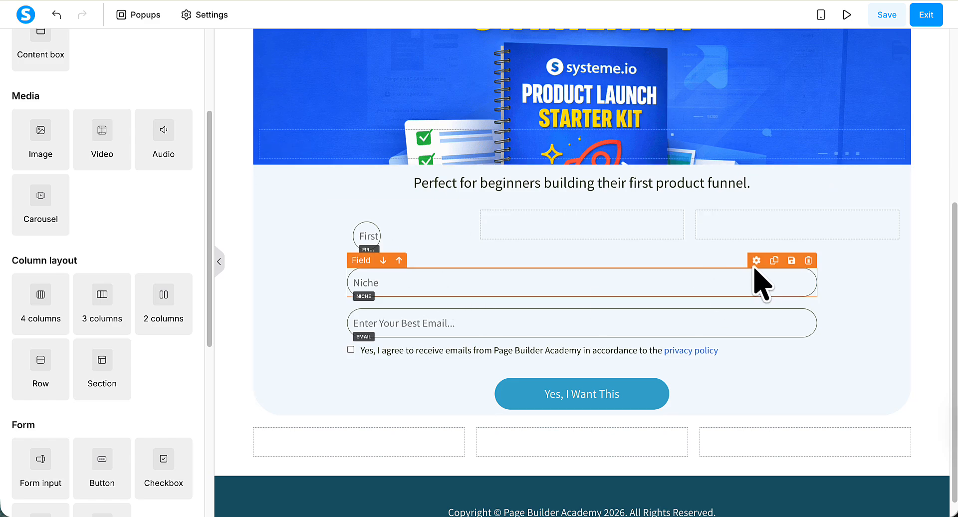
pyautogui.moveTo(754, 263); pyautogui.dragTo(630, 252)
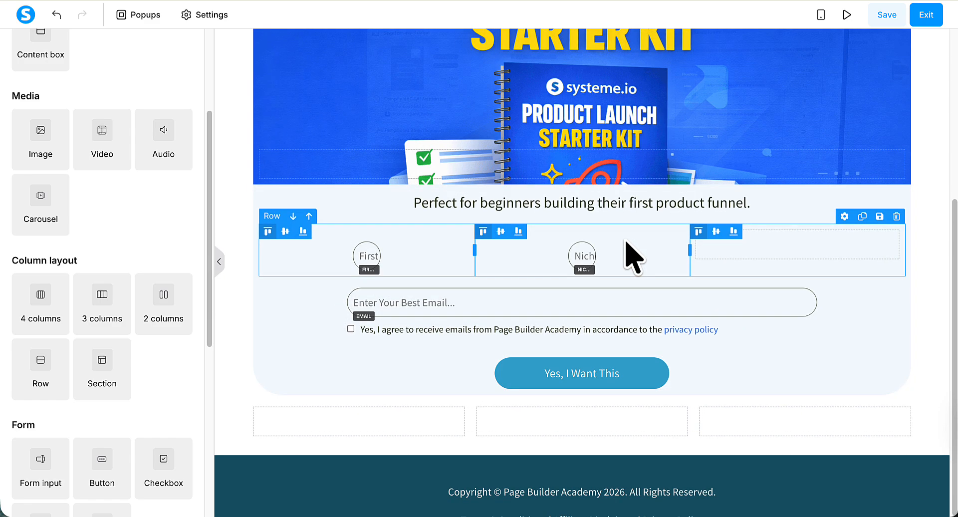
pyautogui.moveTo(758, 281); pyautogui.dragTo(769, 259)
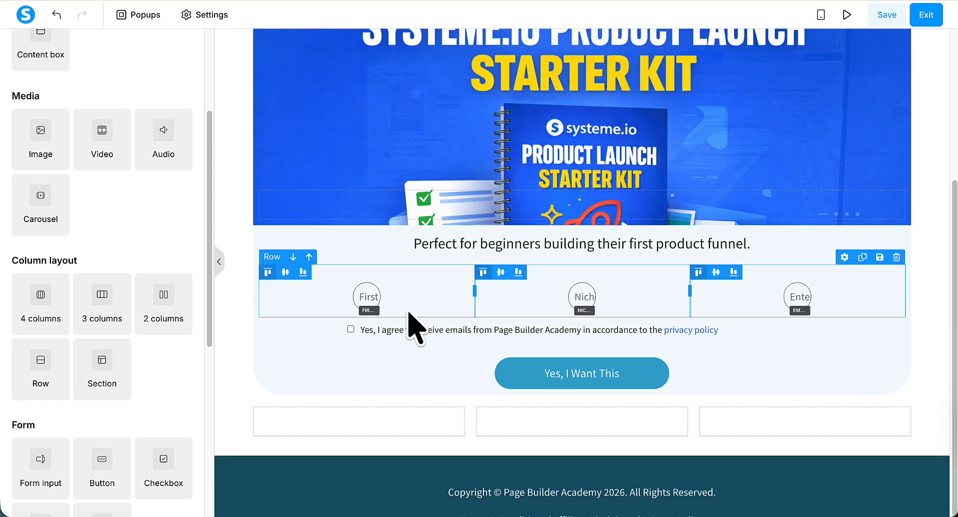
# Reduce the First name field's left margin to 45
pyautogui.click(372, 314)
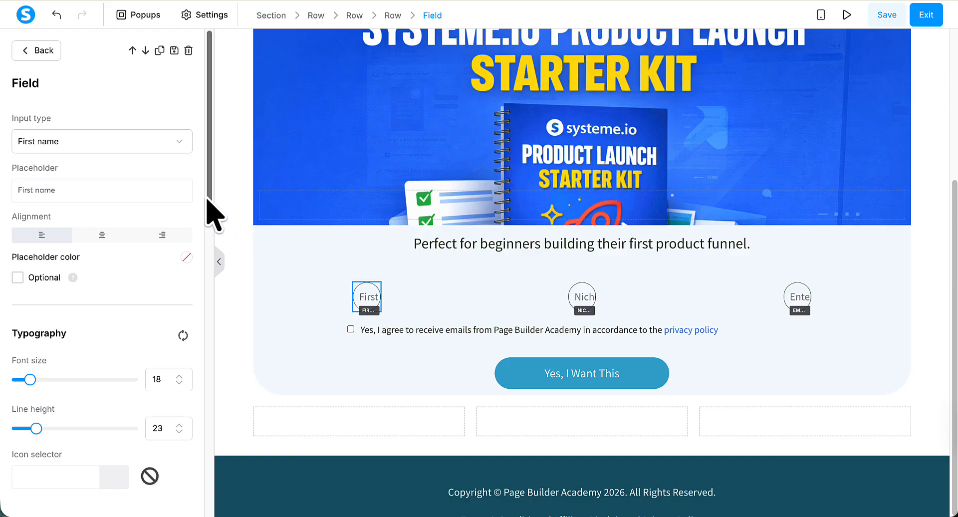
pyautogui.moveTo(209, 200); pyautogui.dragTo(226, 392)
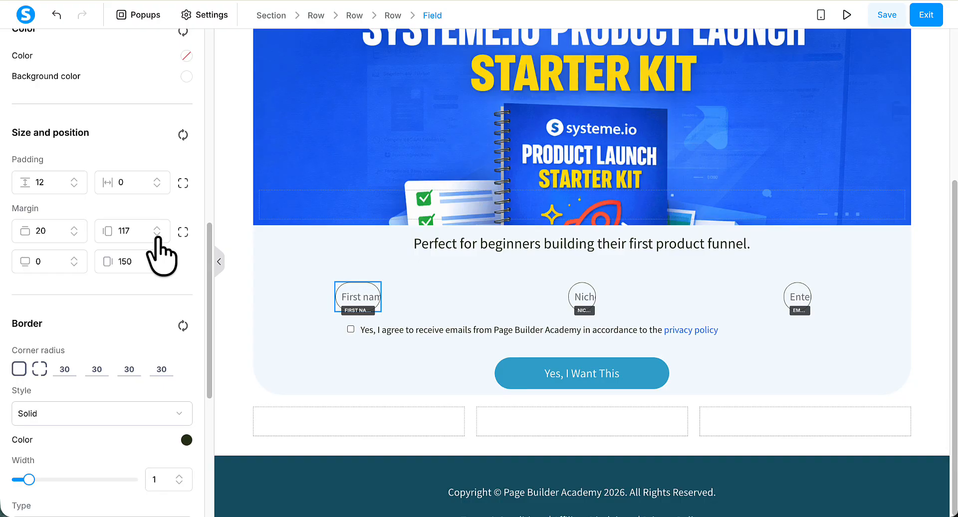
pyautogui.click(158, 236)
pyautogui.click(158, 236)
pyautogui.click(158, 236)
pyautogui.click(158, 236)
pyautogui.click(158, 236)
pyautogui.click(158, 236)
pyautogui.click(158, 236)
pyautogui.click(157, 236)
pyautogui.click(157, 236)
pyautogui.click(158, 236)
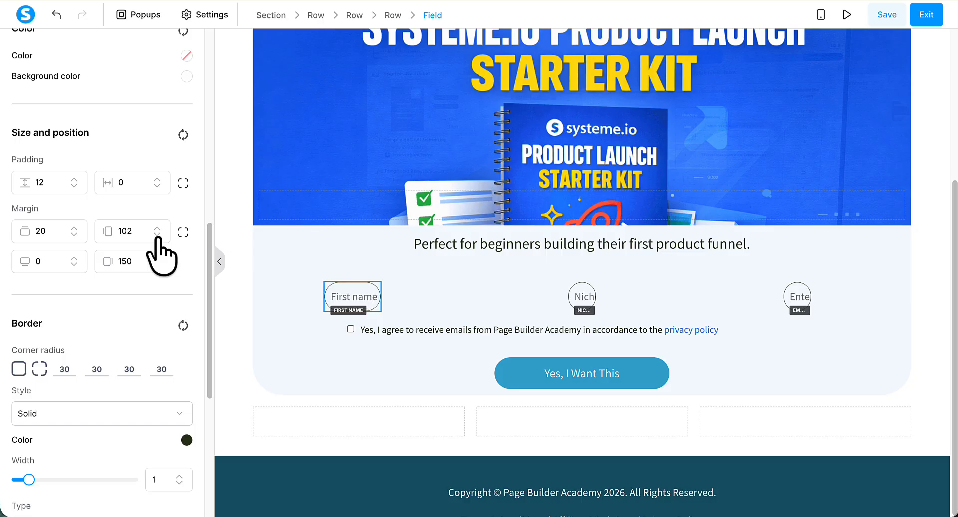
pyautogui.click(158, 236)
pyautogui.click(157, 236)
pyautogui.click(157, 236)
pyautogui.click(158, 236)
pyautogui.click(157, 236)
pyautogui.click(157, 236)
pyautogui.click(157, 236)
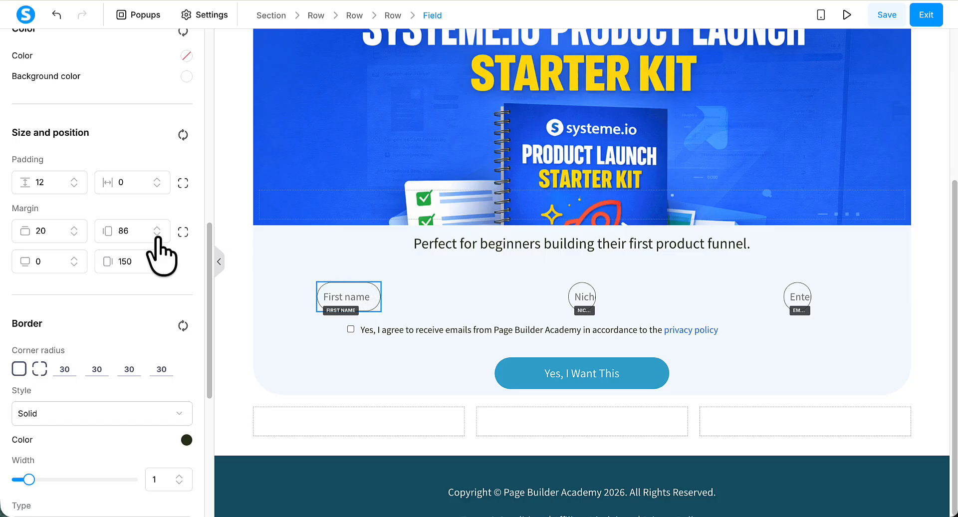
pyautogui.click(158, 236)
pyautogui.click(157, 236)
pyautogui.click(157, 236)
pyautogui.click(157, 236)
pyautogui.click(158, 236)
pyautogui.click(157, 236)
pyautogui.click(158, 236)
pyautogui.click(157, 236)
pyautogui.click(158, 236)
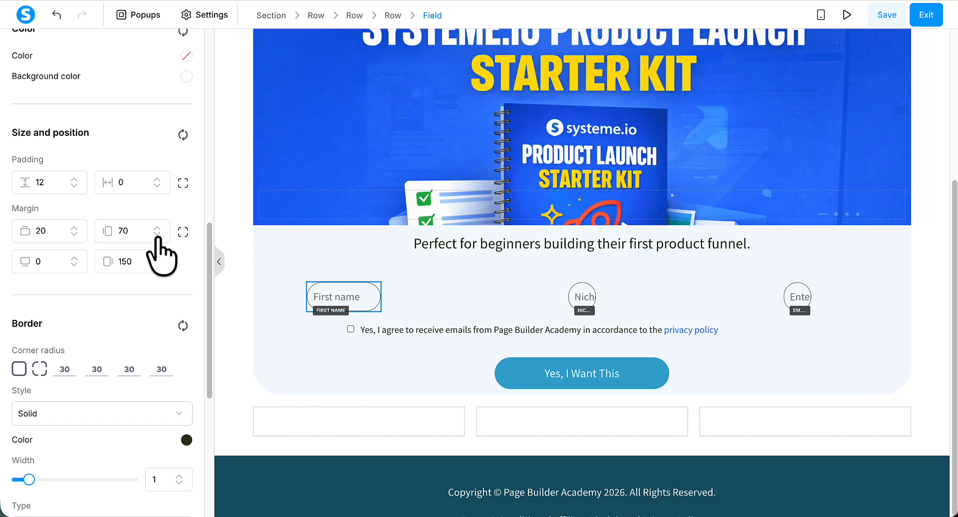
pyautogui.click(158, 236)
pyautogui.click(158, 236)
pyautogui.click(158, 236)
pyautogui.click(157, 236)
pyautogui.click(158, 236)
pyautogui.click(157, 236)
pyautogui.click(157, 236)
pyautogui.click(157, 236)
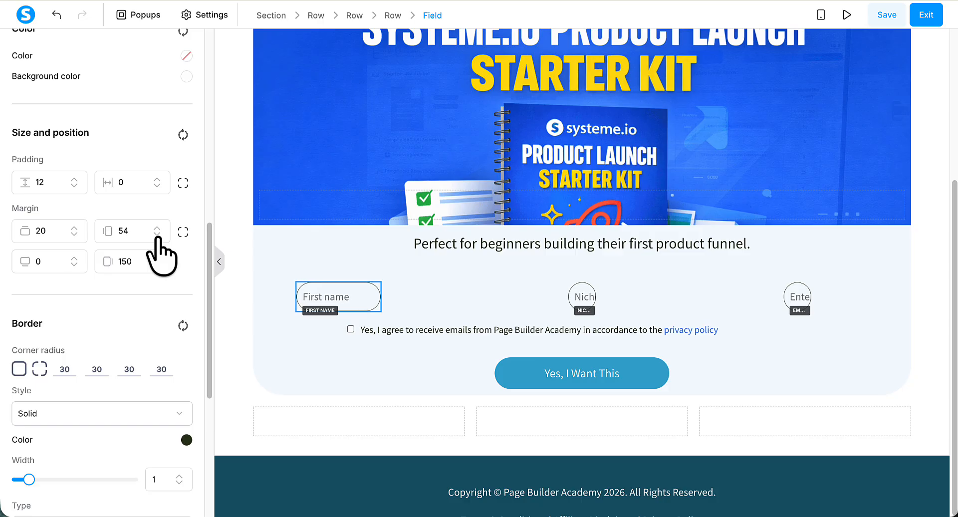
pyautogui.click(157, 236)
pyautogui.click(158, 236)
pyautogui.click(158, 236)
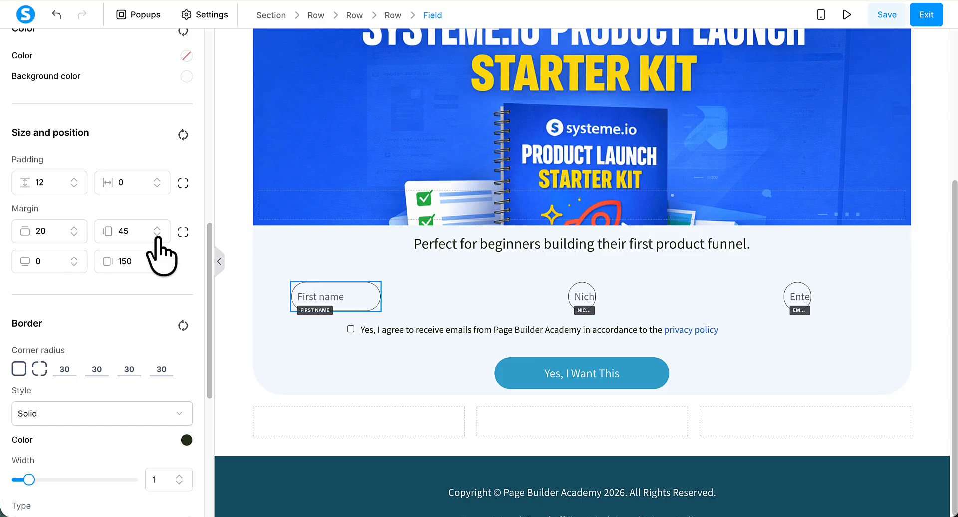
# Set the Niche field's left margin to 45
pyautogui.click(575, 298)
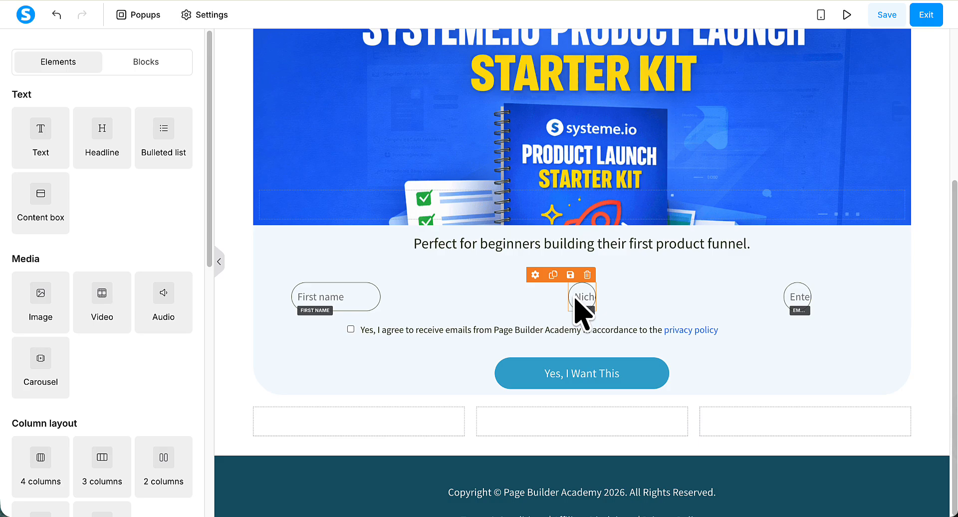
pyautogui.click(575, 299)
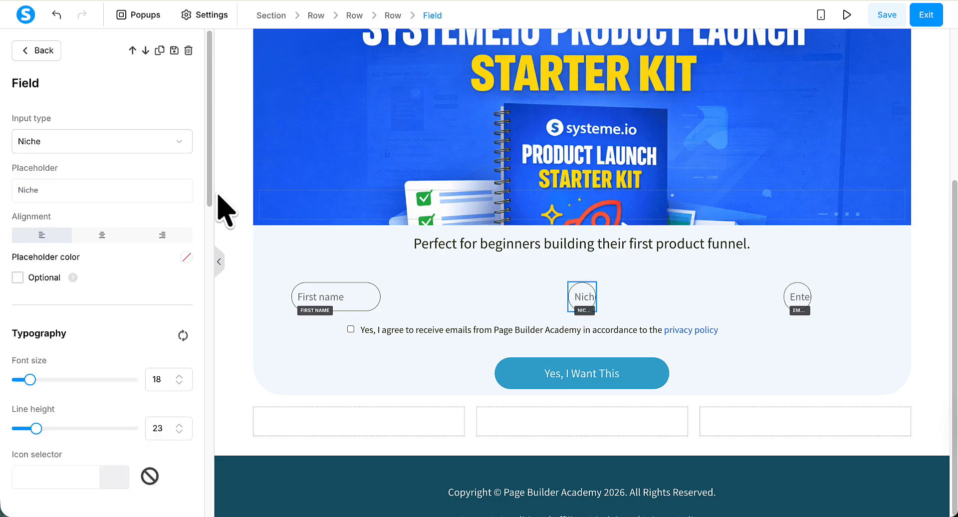
pyautogui.moveTo(213, 197); pyautogui.dragTo(223, 363)
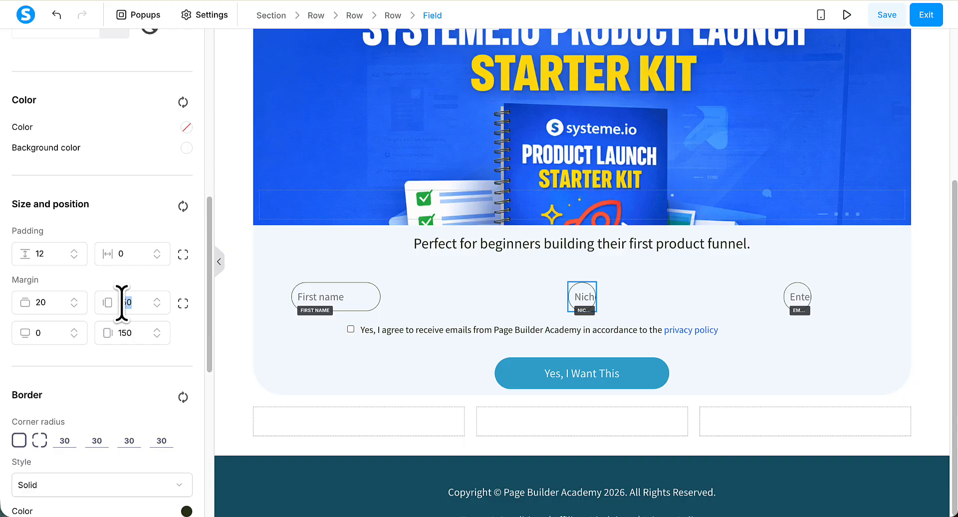
pyautogui.write('5')
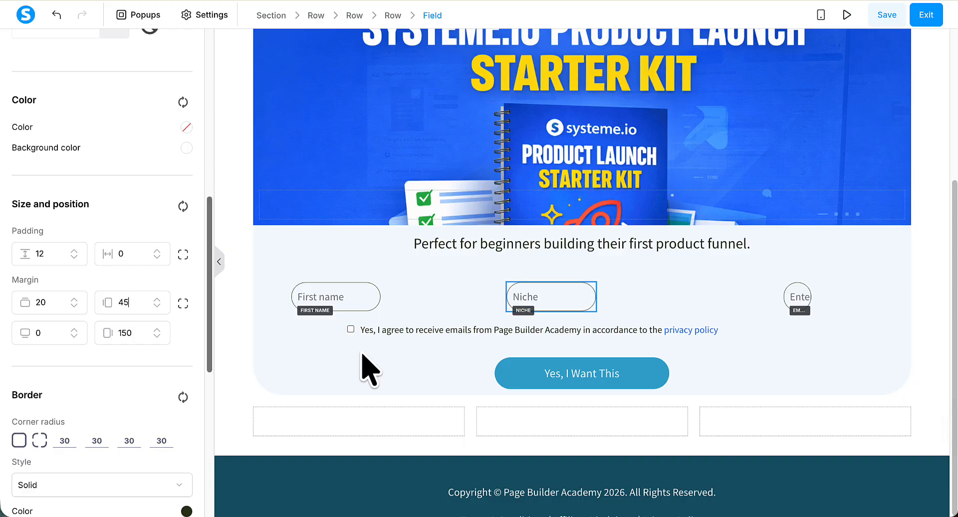
# Set the email field's left margin to 45
pyautogui.click(805, 311)
pyautogui.click(803, 305)
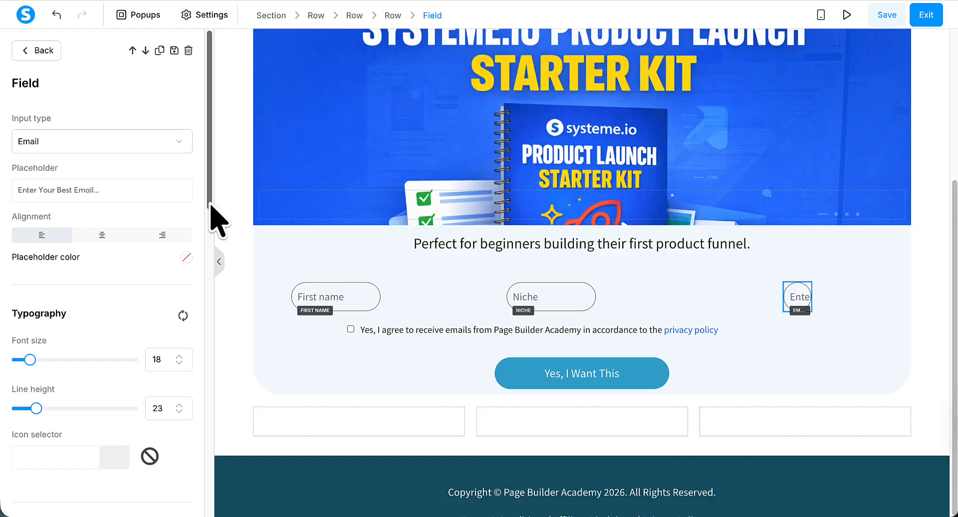
pyautogui.scroll(-9, 209, 320)
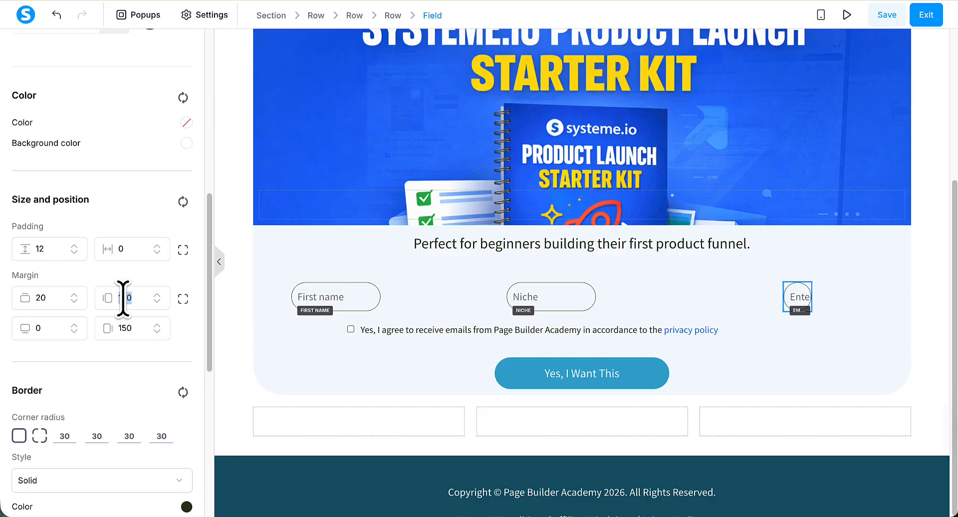
pyautogui.click(123, 298)
pyautogui.write('45')
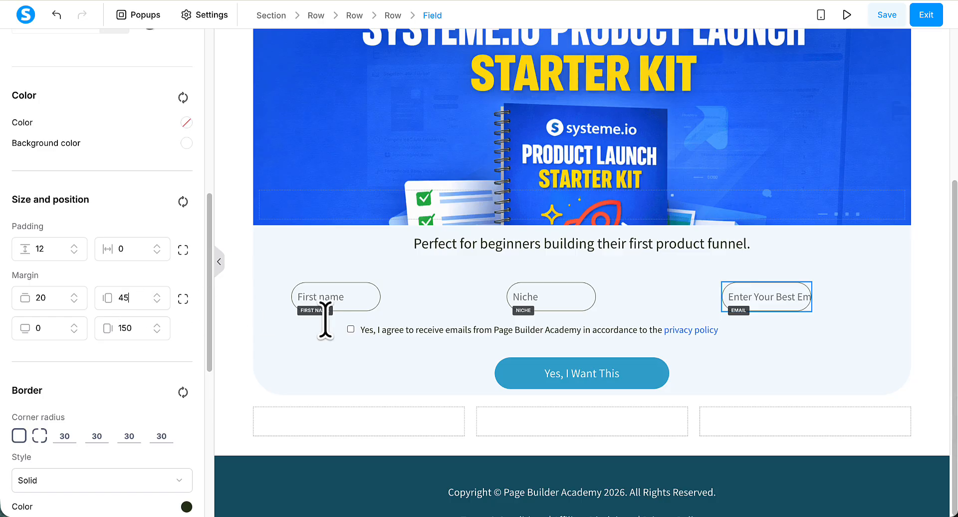
# Check the explanation of the Optional setting in the First name field's properties
pyautogui.click(536, 297)
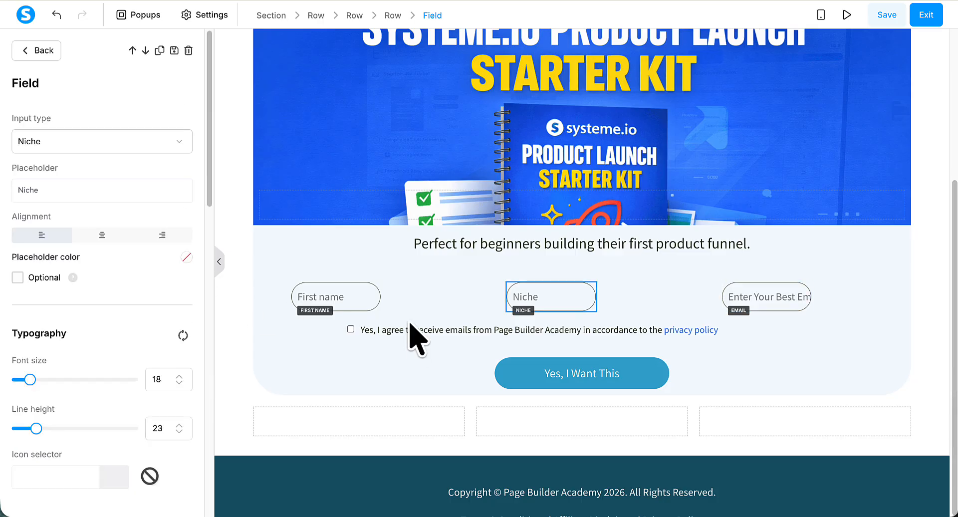
pyautogui.click(367, 305)
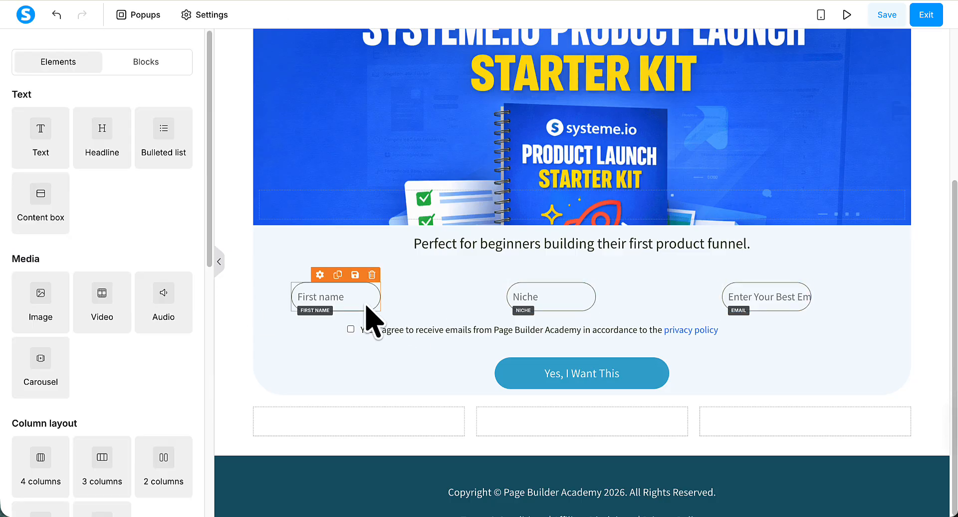
pyautogui.click(367, 305)
pyautogui.click(366, 305)
pyautogui.click(367, 305)
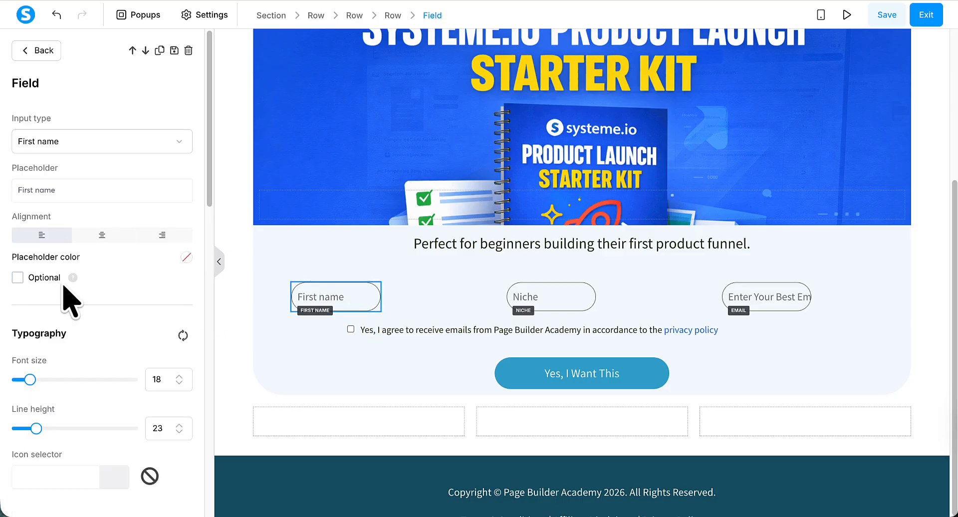
pyautogui.moveTo(73, 284)
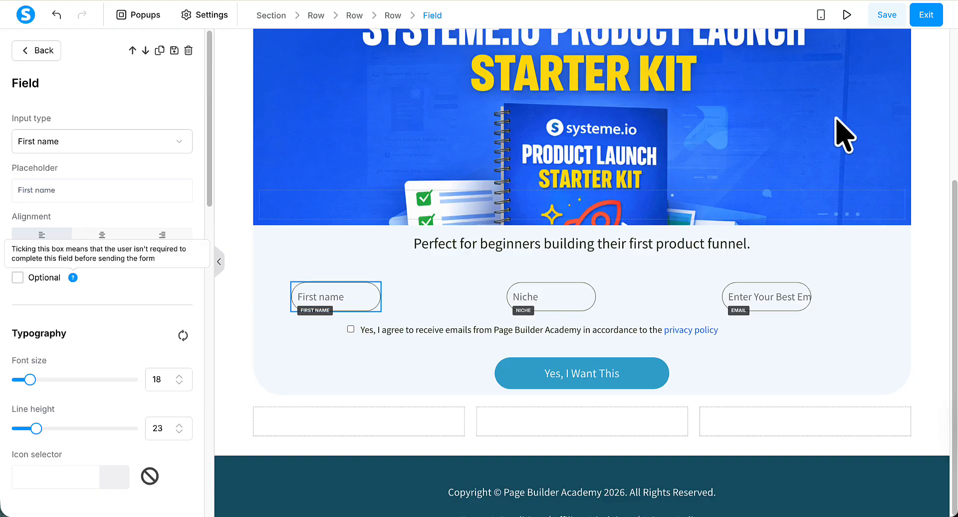
# Save the opt-in page, exit the editor and view the form on the live funnel step
pyautogui.click(879, 17)
pyautogui.click(921, 25)
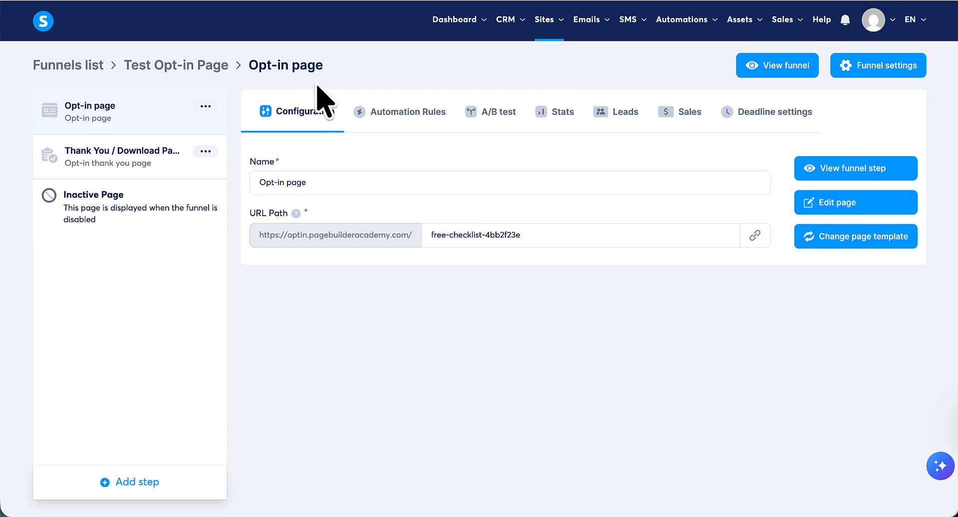
pyautogui.click(803, 168)
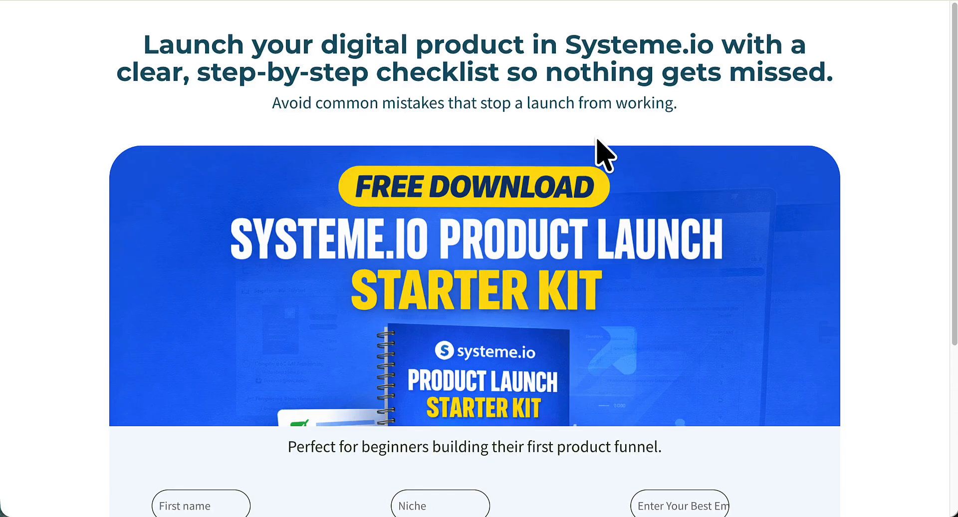
pyautogui.scroll(-4, 342, 300)
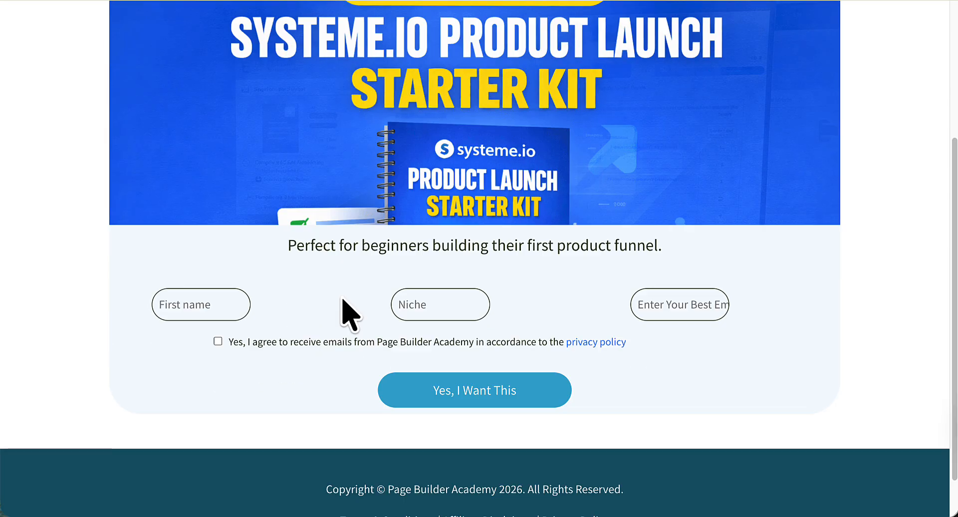
# Try submitting the live opt-in form with only the email filled in and the consent box ticked
pyautogui.click(658, 302)
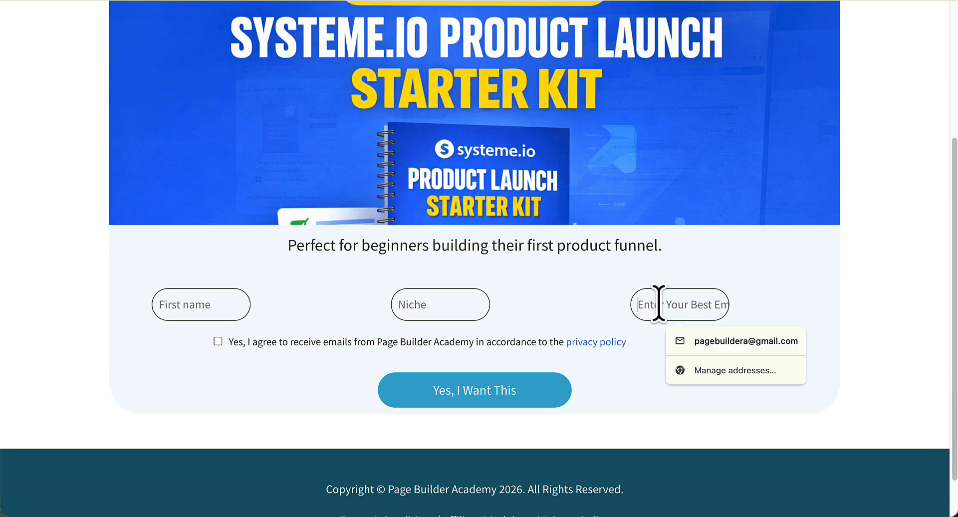
pyautogui.click(694, 341)
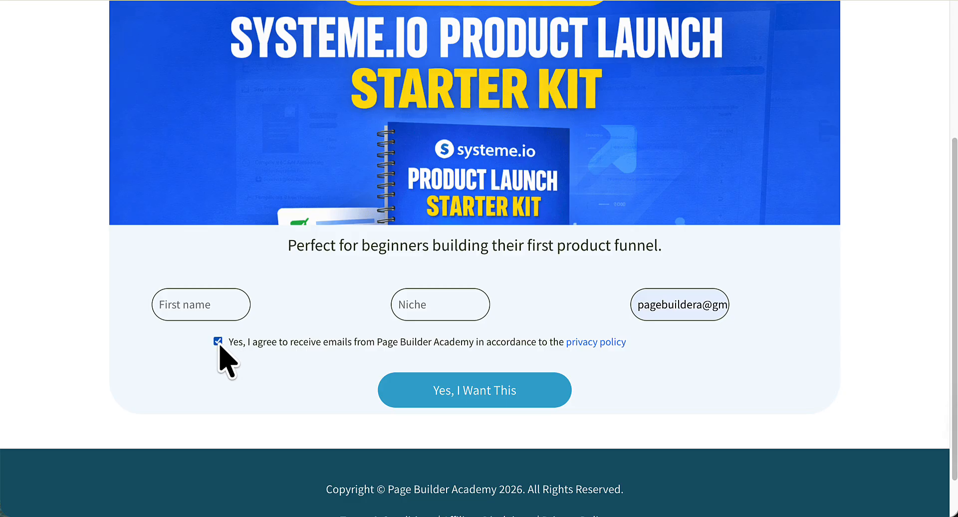
pyautogui.click(402, 396)
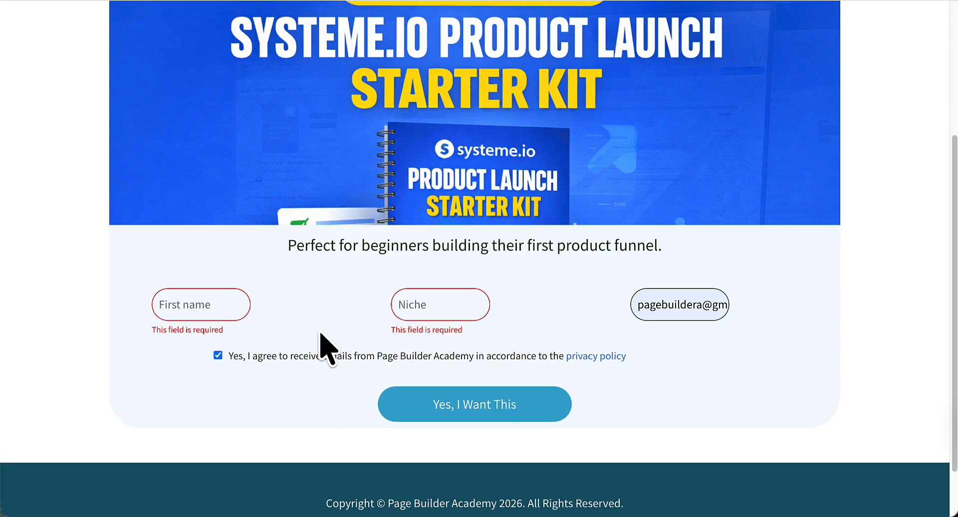
# Fill in the contact's first name, enter MMO as the Niche and submit the live opt-in form
pyautogui.click(214, 312)
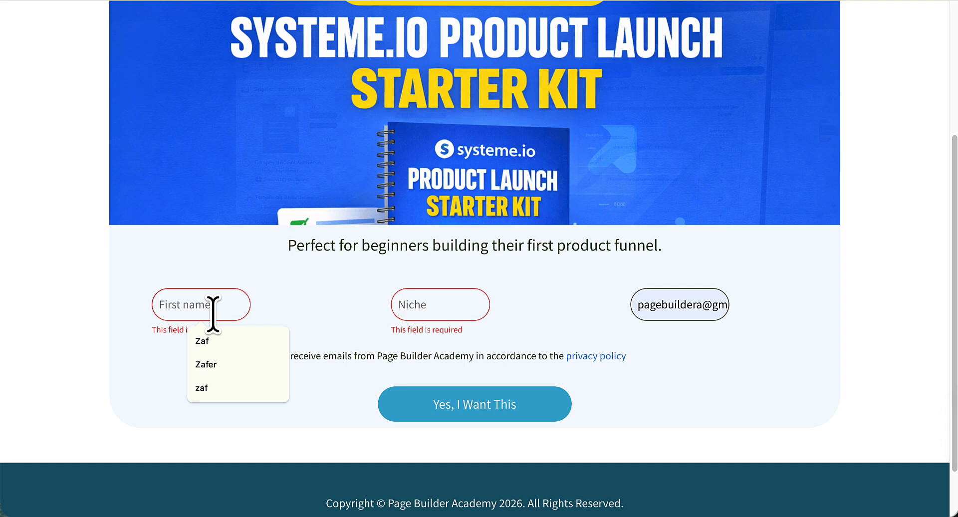
pyautogui.click(214, 344)
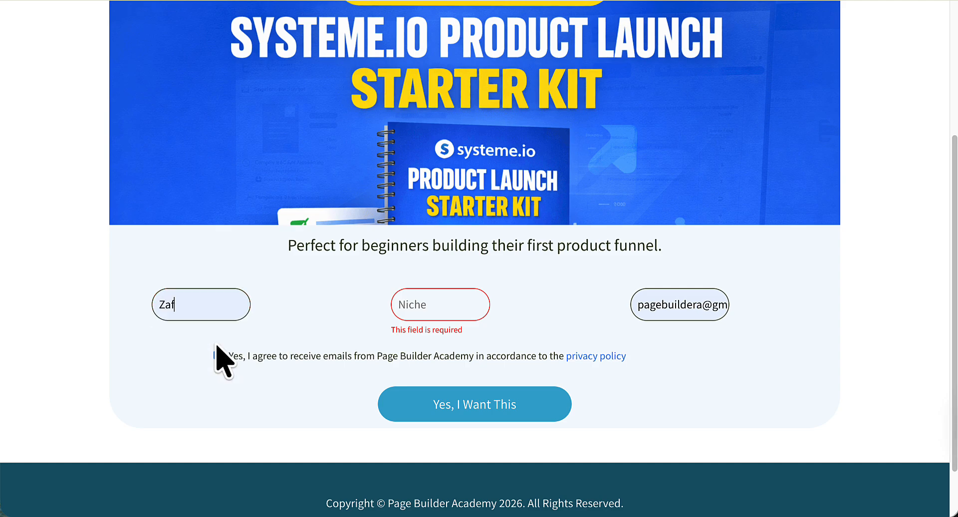
pyautogui.click(415, 302)
pyautogui.write('MMO')
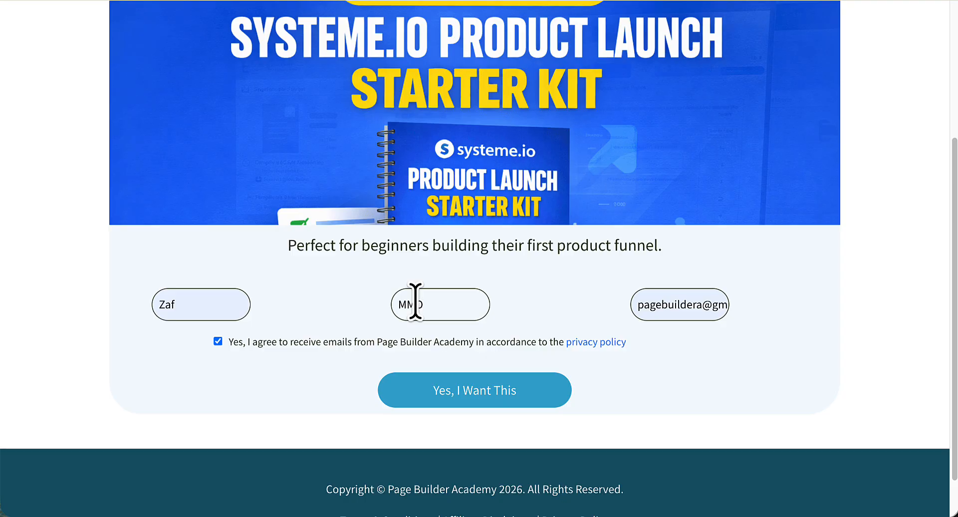
pyautogui.click(503, 404)
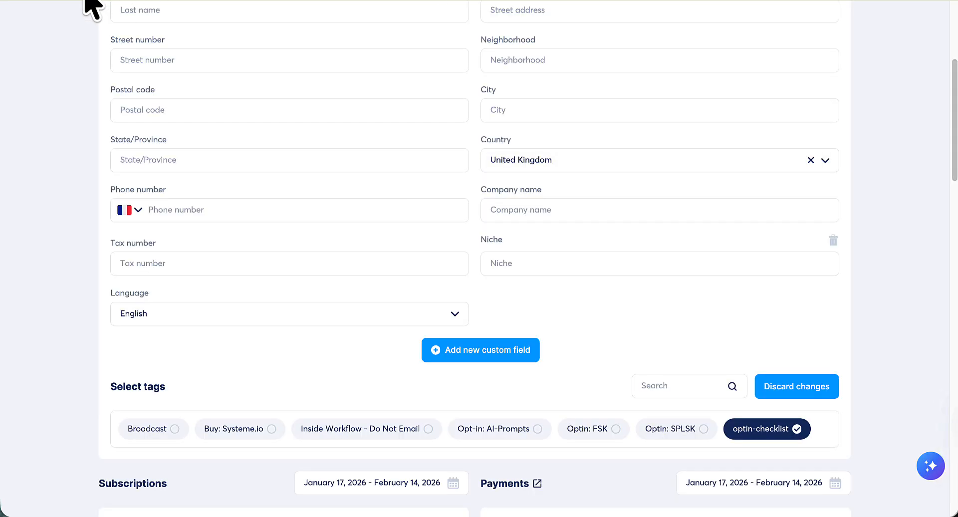
# Reload the test contact's record and check its First name and Niche fields for the submitted details
pyautogui.click(64, 0)
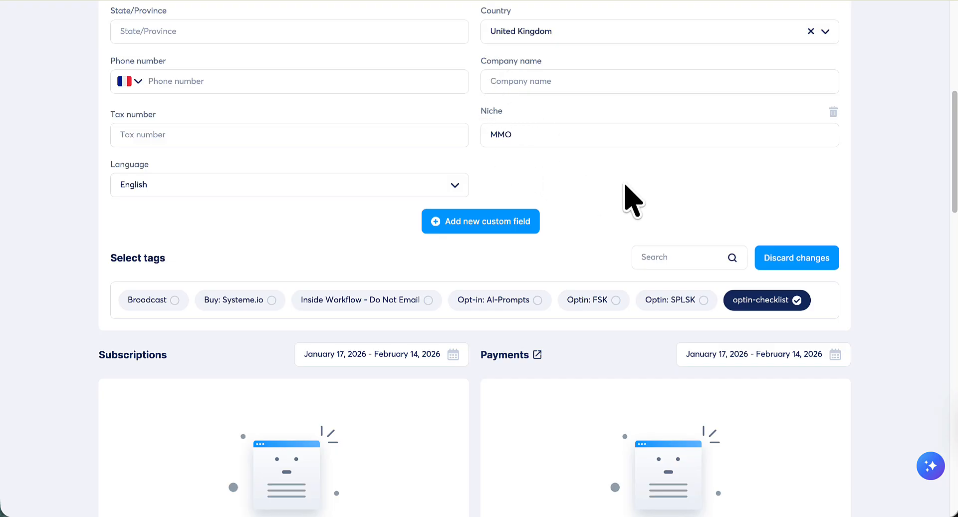
pyautogui.scroll(1, 948, 150)
pyautogui.scroll(5, 474, 259)
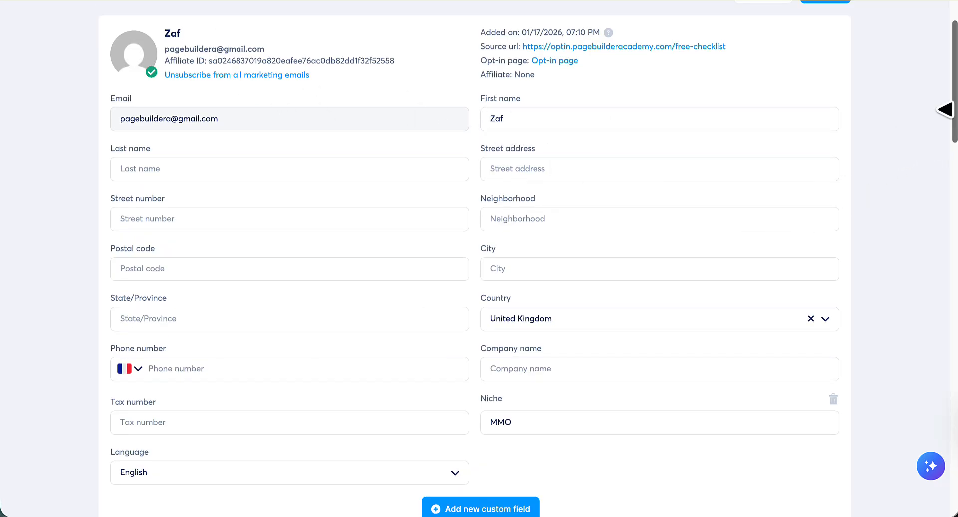
pyautogui.moveTo(956, 114); pyautogui.dragTo(957, 113)
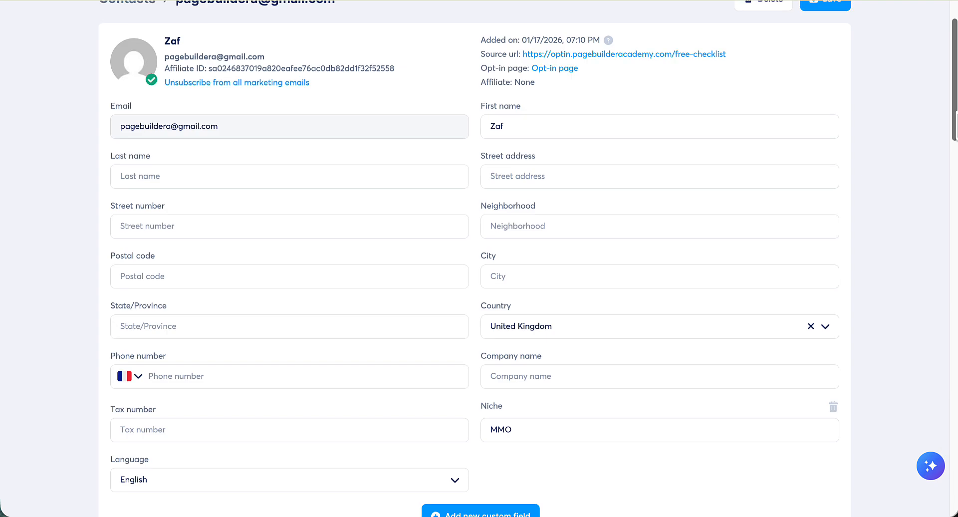